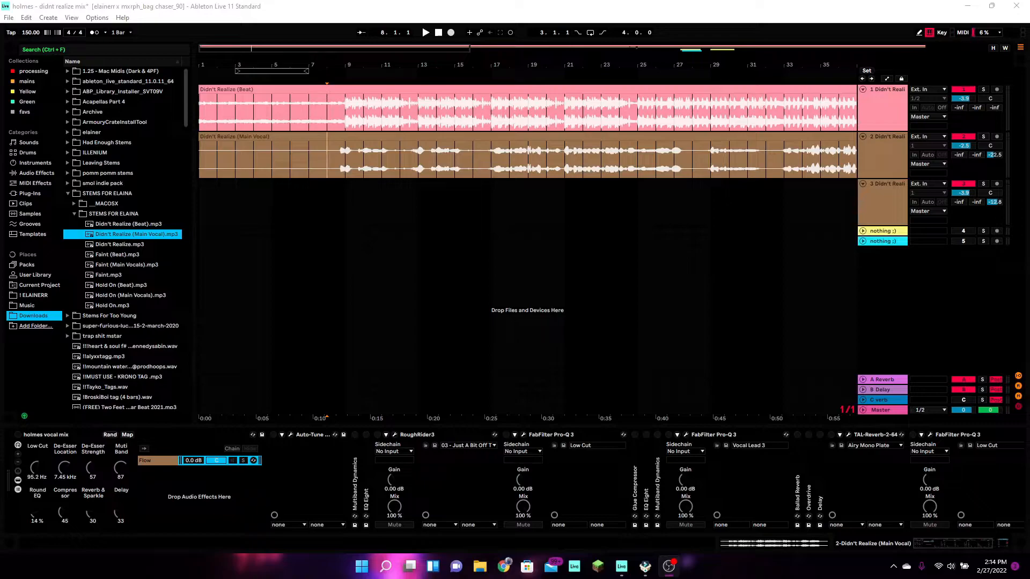
Play the arrangement from bar 7 and unmute the third track.
click(279, 150)
click(308, 158)
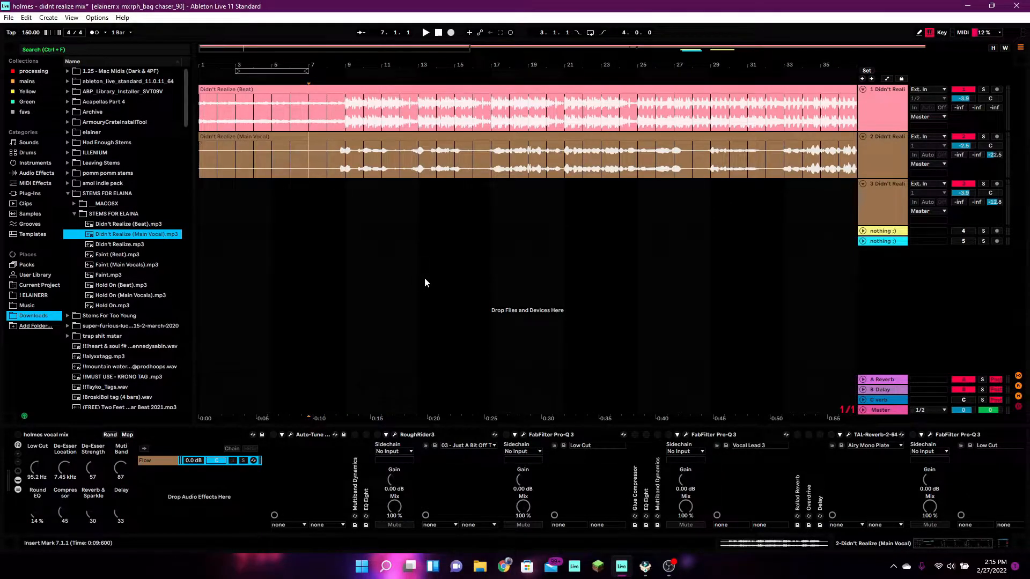
key(space)
click(972, 184)
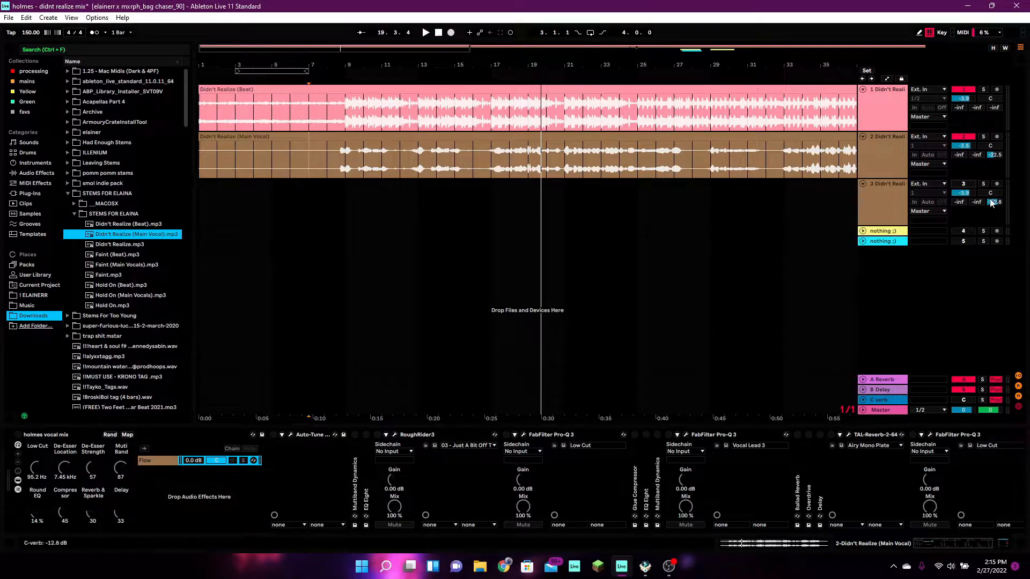
Set the playback start to bar 9 and solo the Main Vocal track.
click(345, 162)
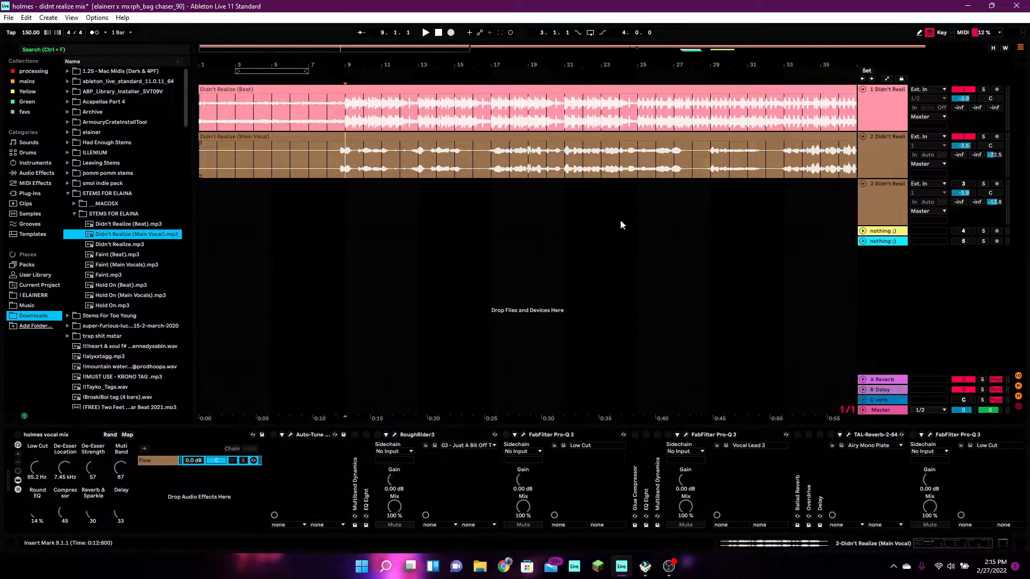
click(983, 137)
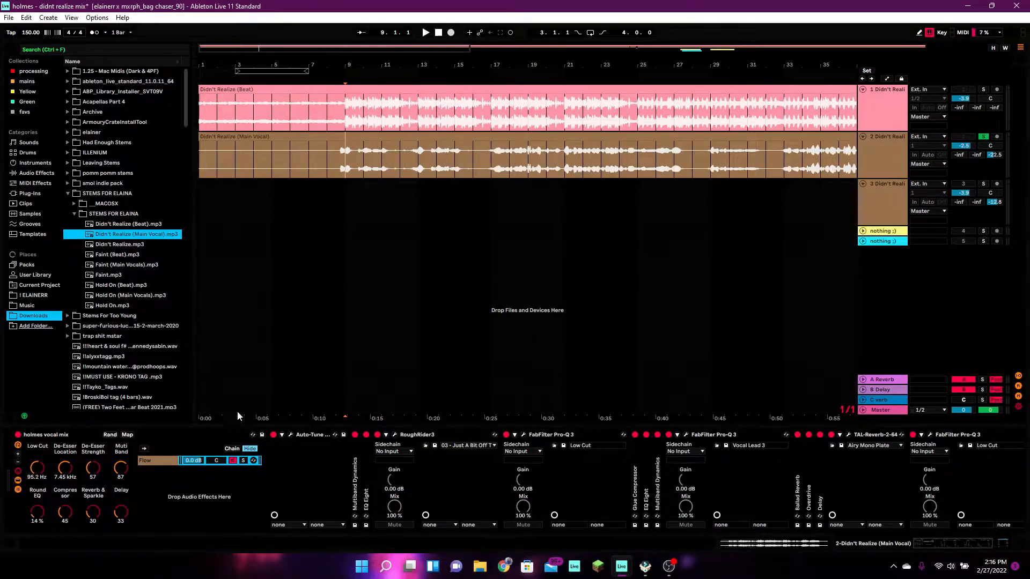
Open the Auto-Tune Pro editor on the Main Vocal track and place its window over the arrangement.
click(290, 435)
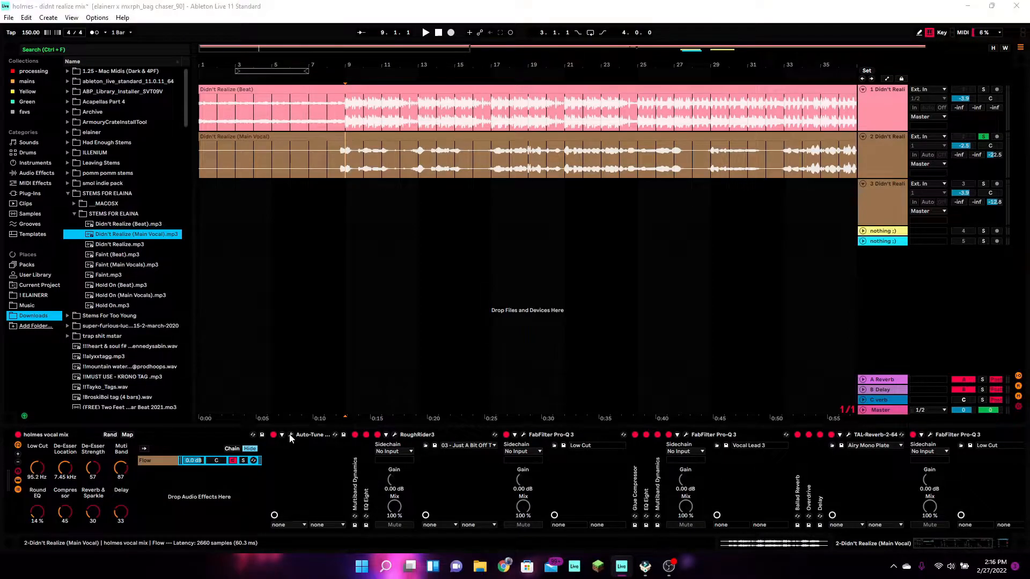
drag(430, 93, 454, 72)
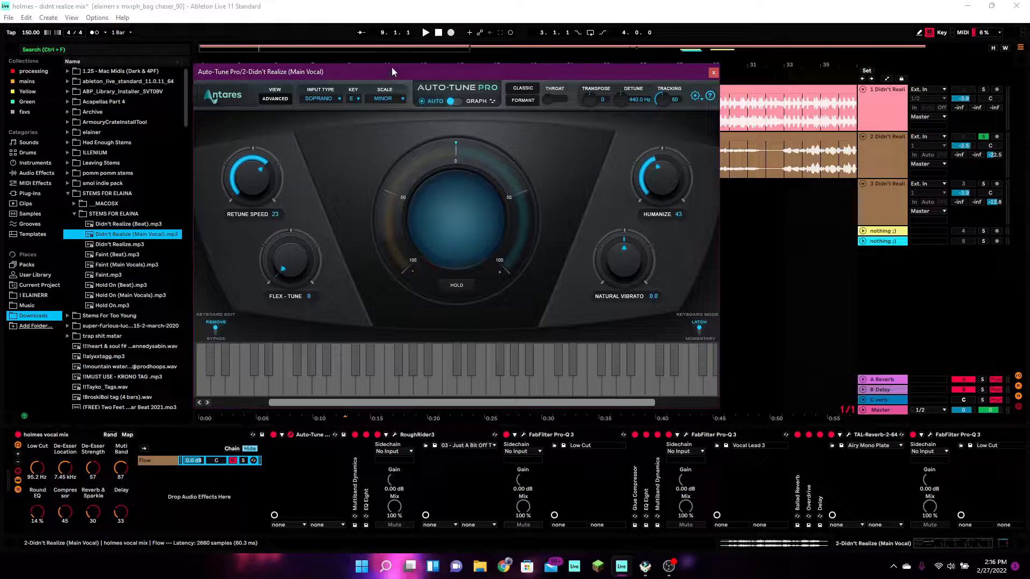
drag(391, 70, 393, 80)
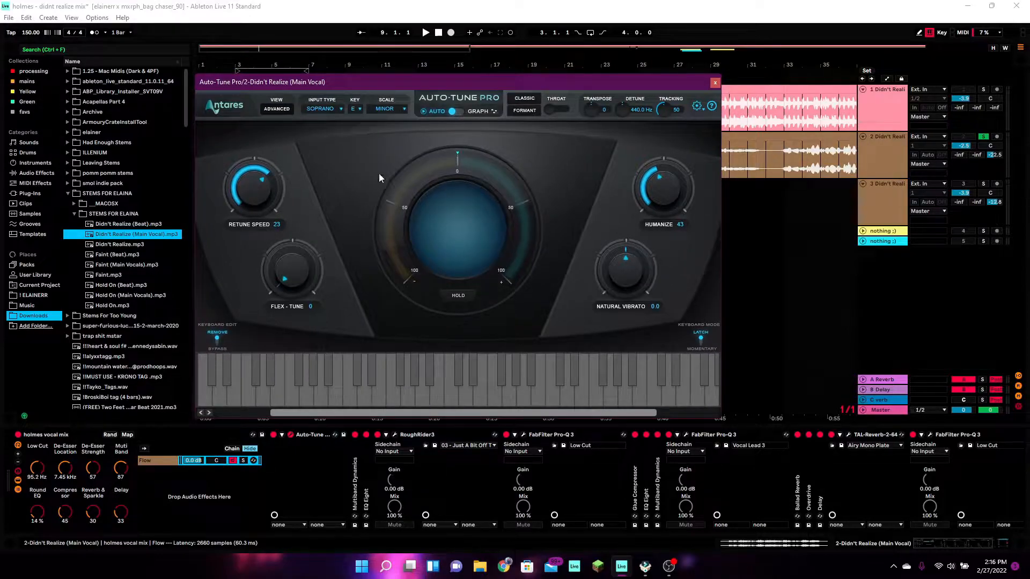
drag(498, 87, 397, 164)
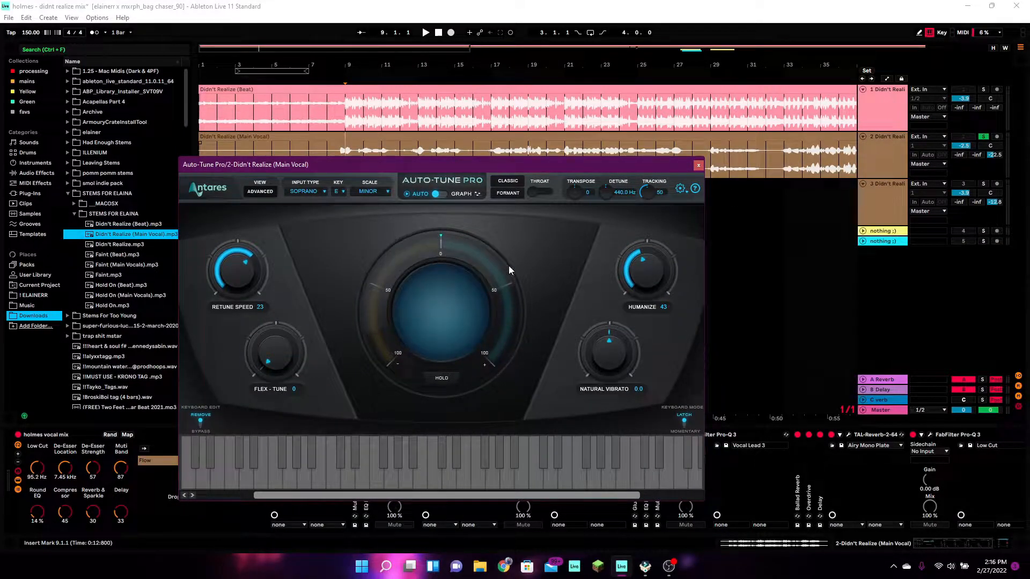
drag(517, 162, 544, 132)
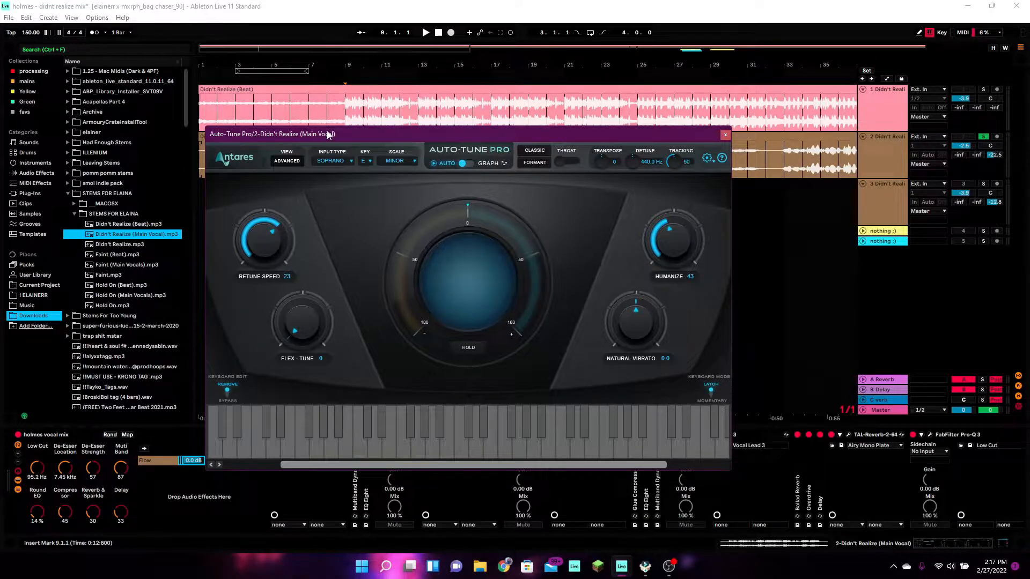
drag(330, 134, 361, 115)
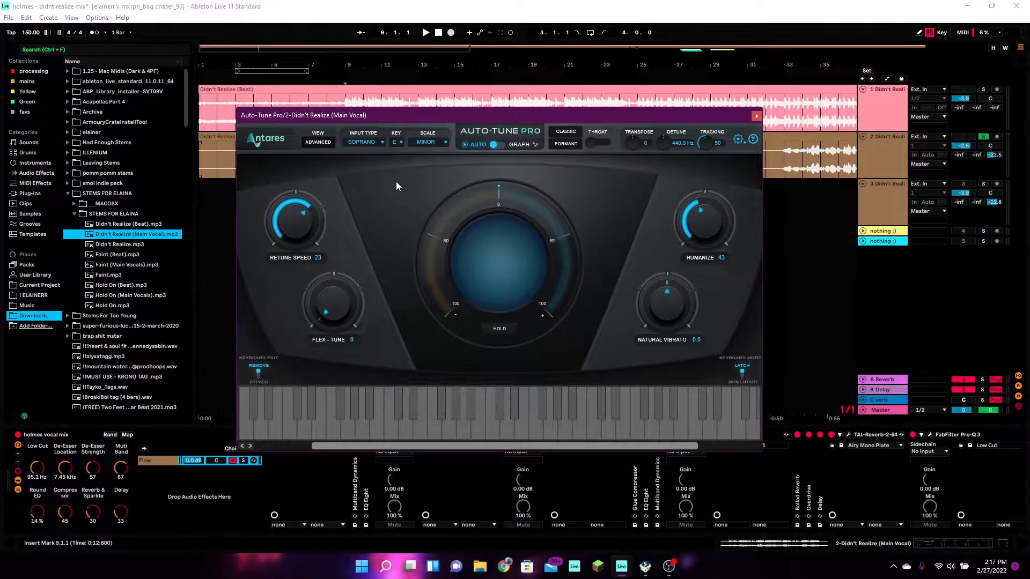
Set Auto-Tune Pro's Retune Speed to 23 and Humanize to 43, and close the editor.
mouse_move(301, 230)
mouse_down()
mouse_move(301, 204)
mouse_move(307, 234)
mouse_up()
text(23)
key(Return)
click(726, 263)
text(43)
key(Return)
click(756, 117)
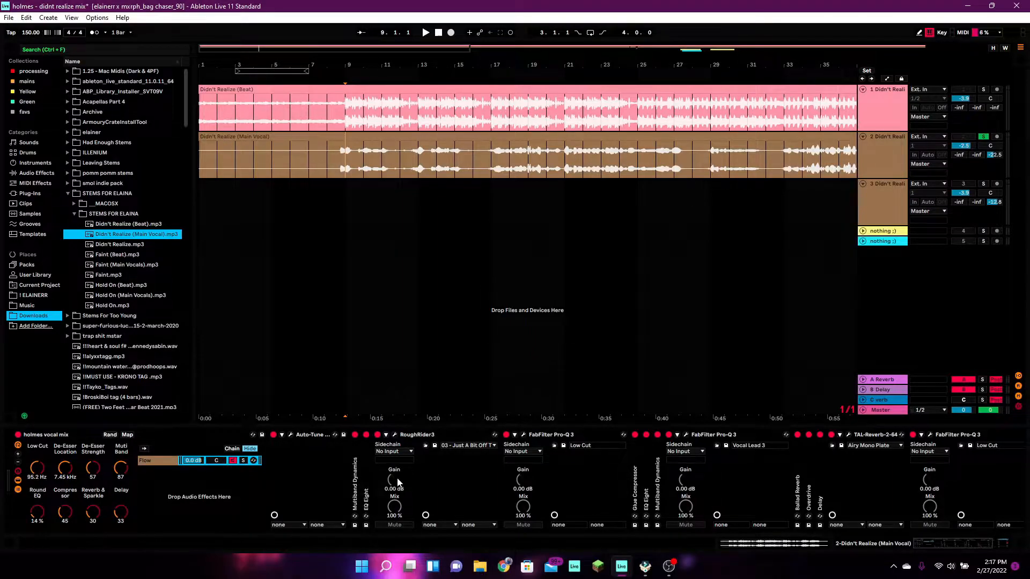
Examine the curve of the EQ Eight before RoughRider3 in the vocal chain, leaving the device folded.
click(355, 477)
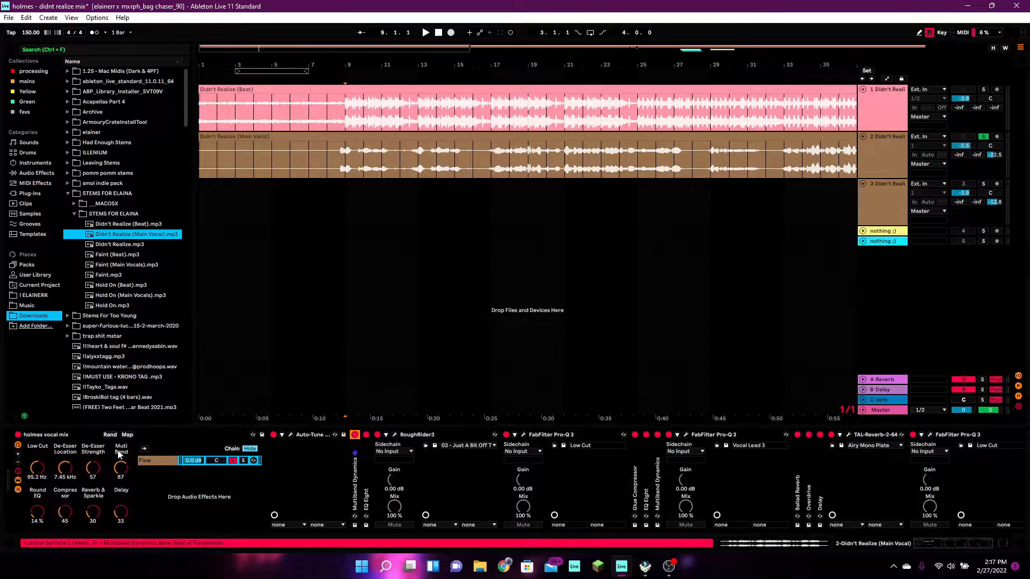
double_click(363, 475)
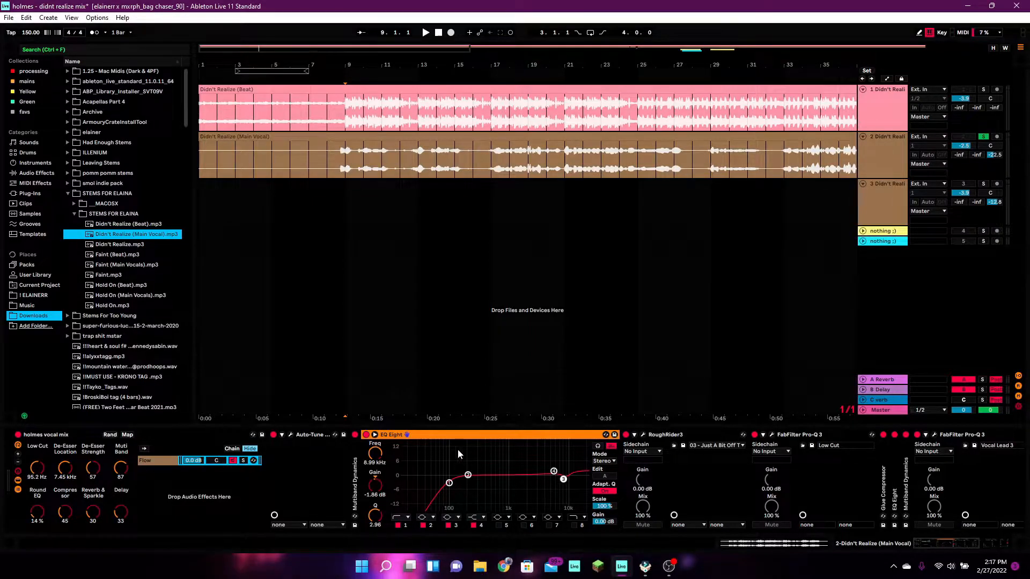
double_click(397, 434)
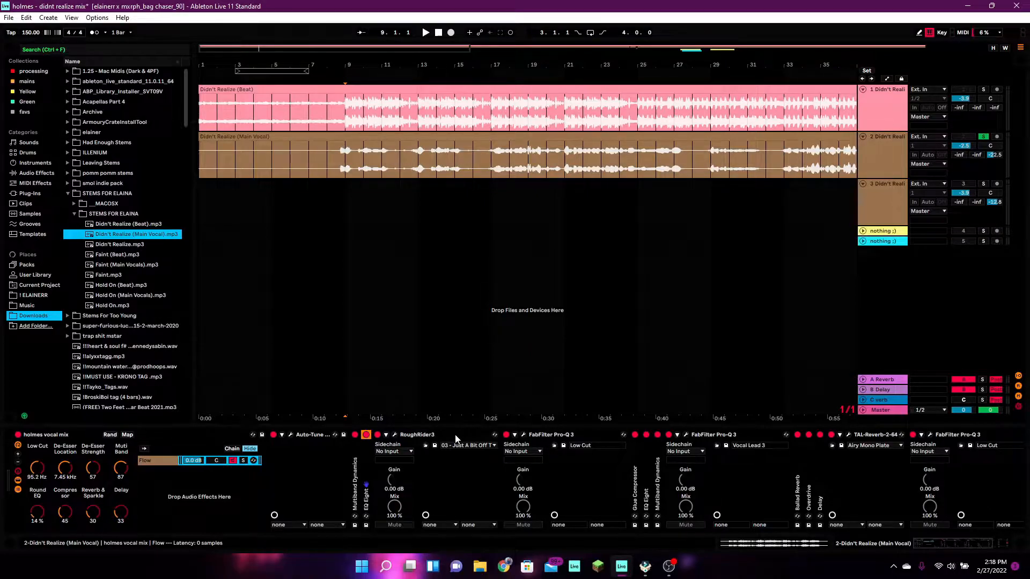
double_click(366, 463)
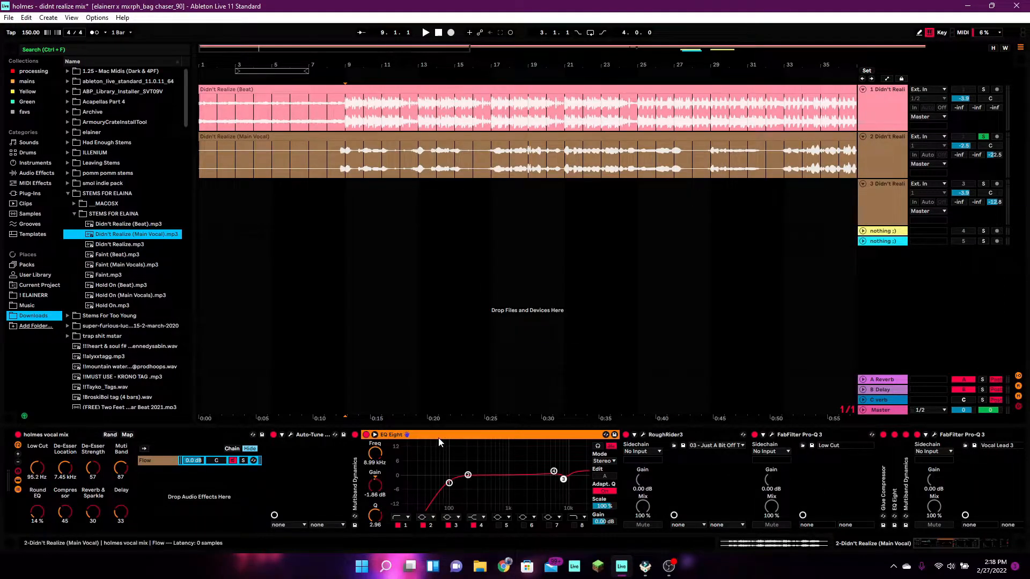
double_click(420, 433)
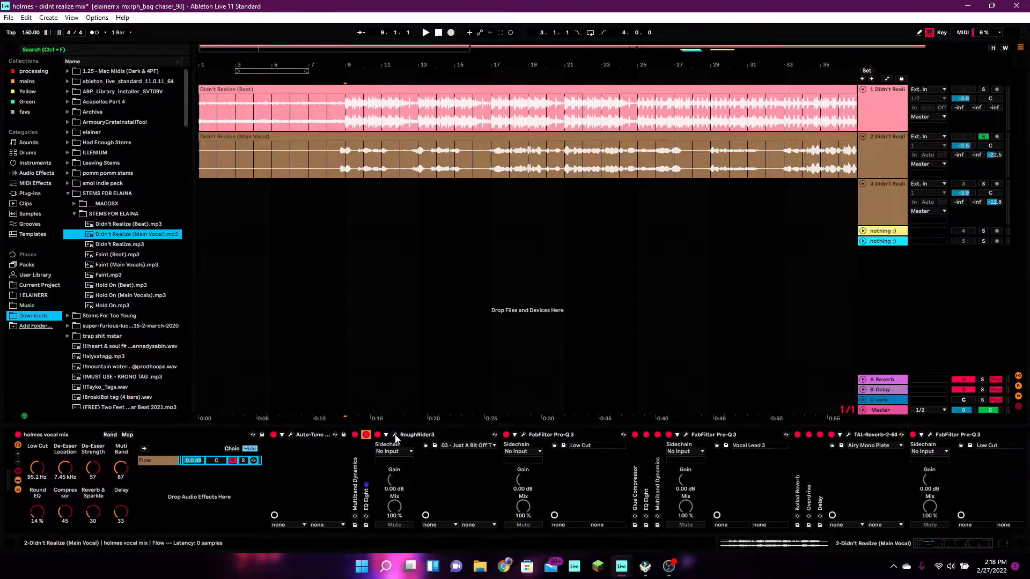
Review the RoughRider3 compressor's sensitivity, ratio, makeup and mix settings, and close its window.
click(395, 436)
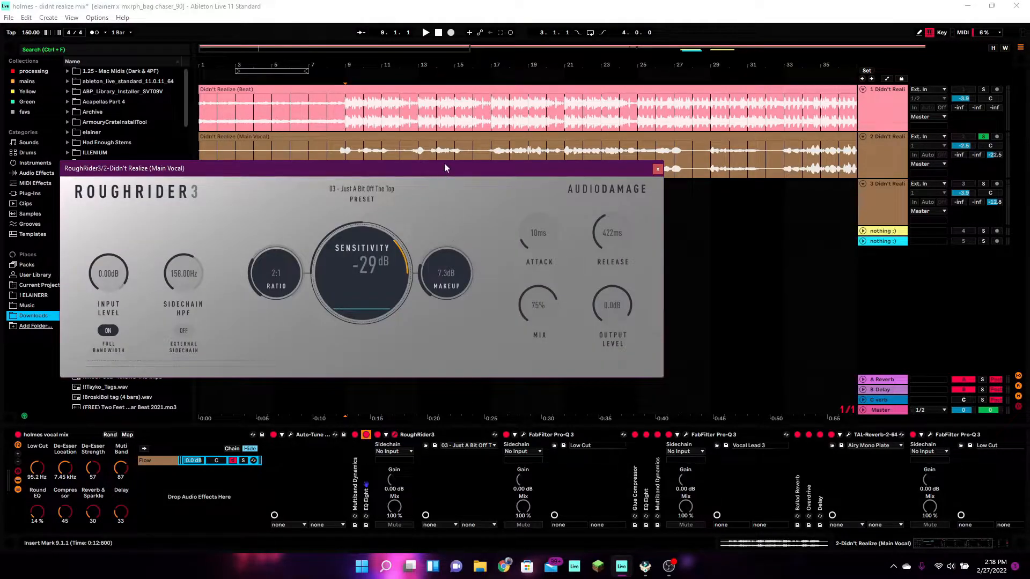
drag(444, 163, 572, 132)
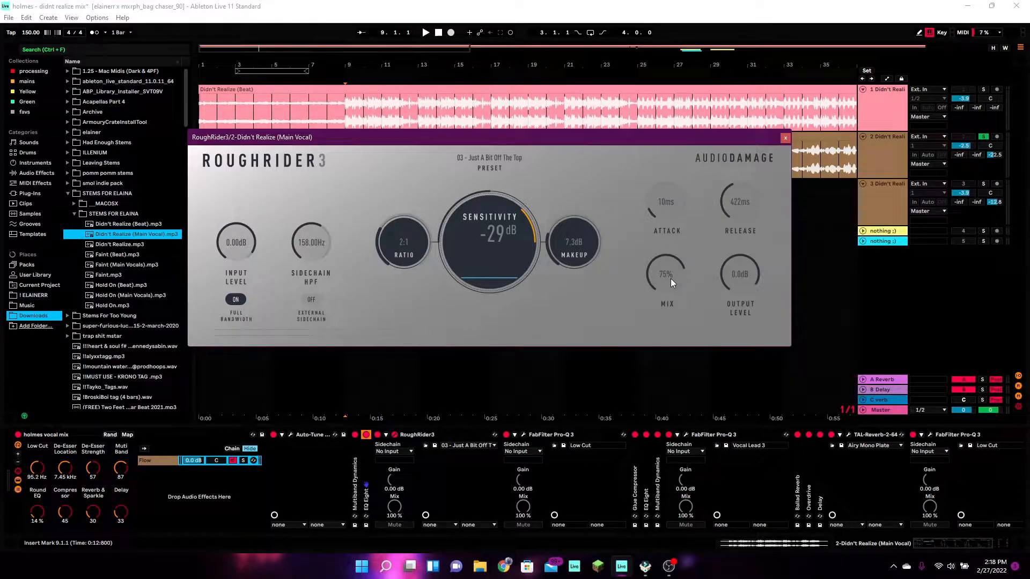
click(785, 139)
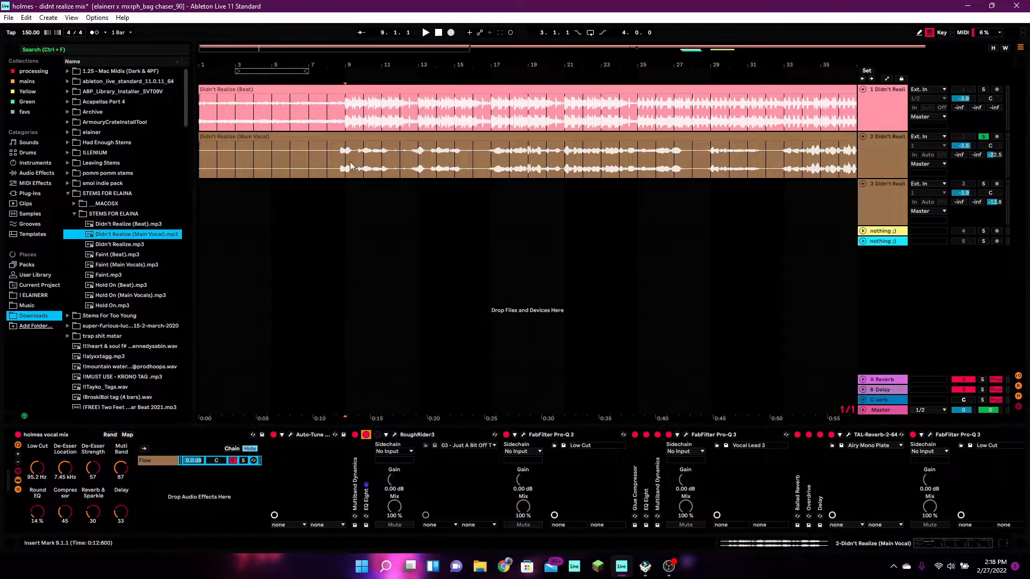
Audition the soloed vocal from bar 9 to compare it with and without RoughRider3.
key(space)
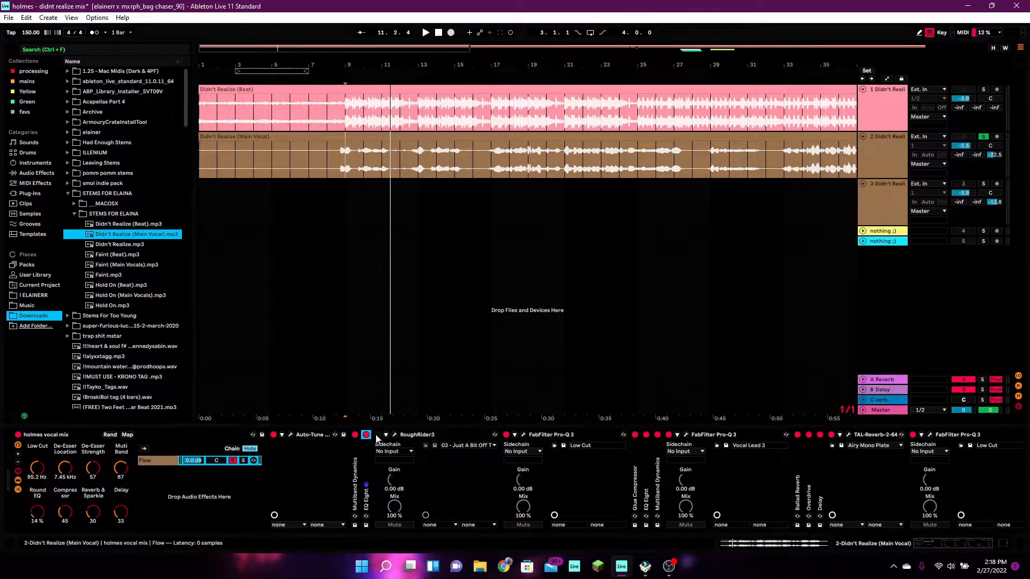
click(346, 169)
key(space)
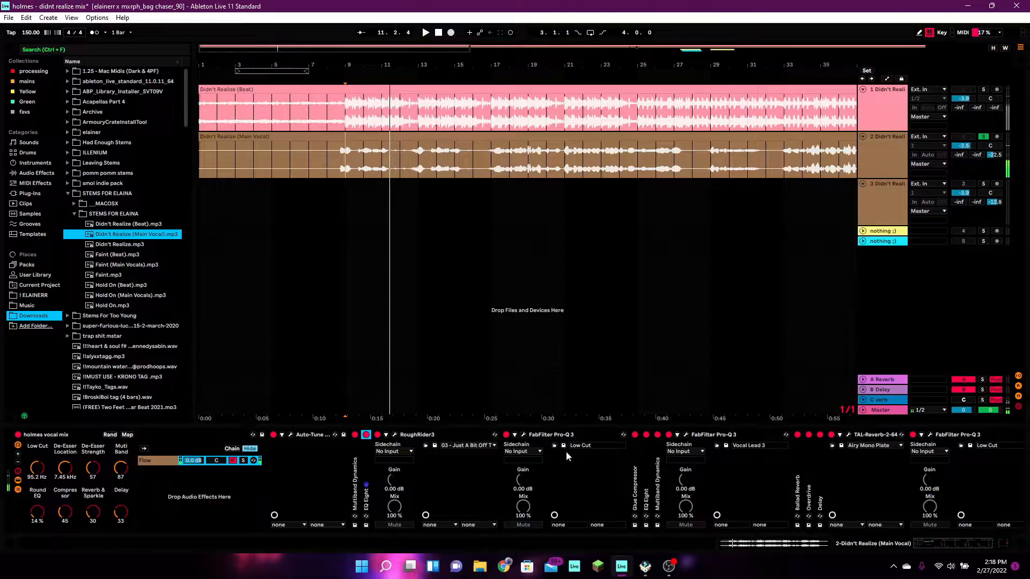
Inspect the low-cut curve in the first FabFilter Pro-Q 3 and close its window.
click(523, 435)
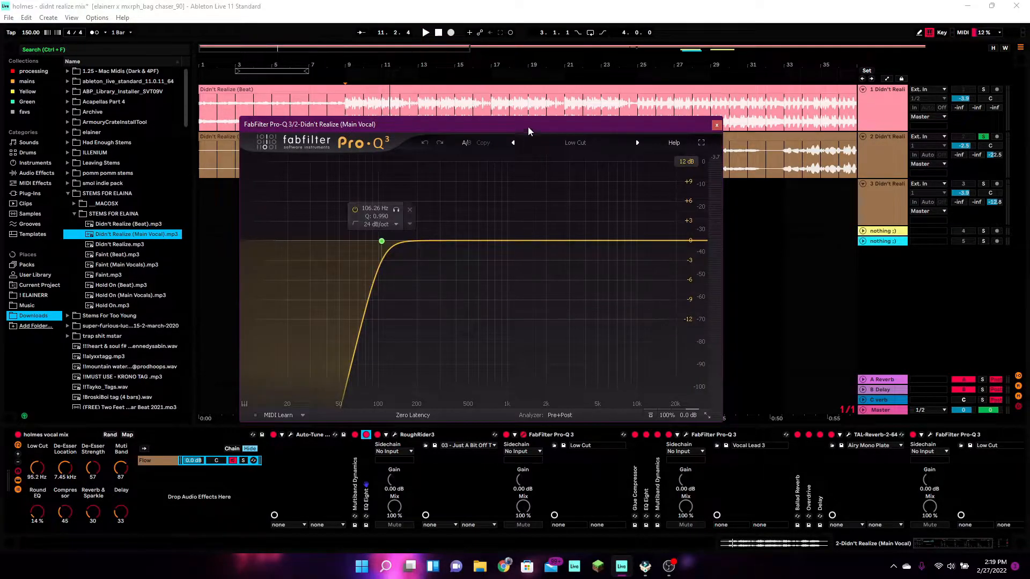
drag(528, 128, 551, 98)
click(742, 98)
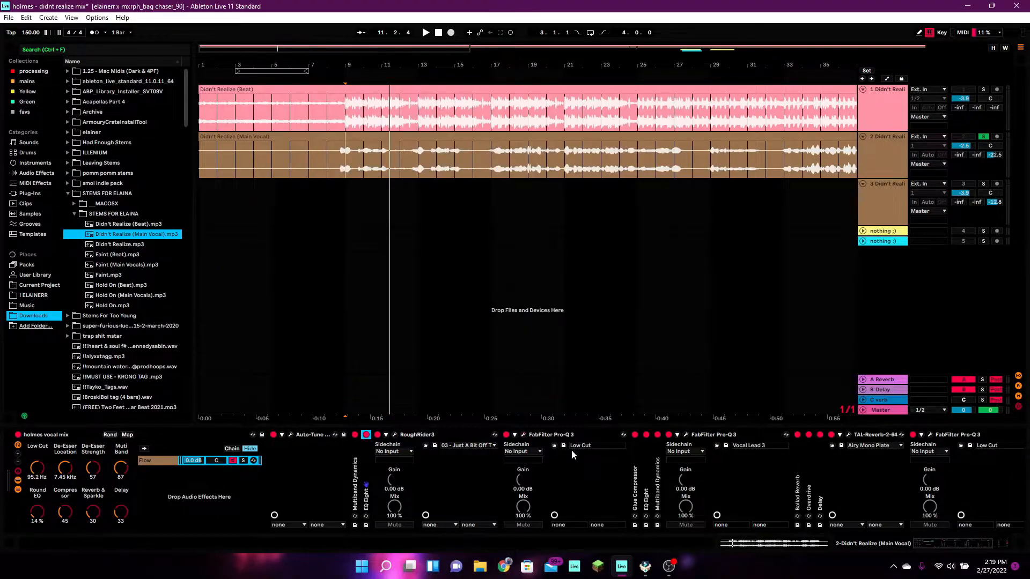
Unfold the Glue Compressor to examine its threshold, makeup and ratio settings, and fold it again.
scroll(475, 496, down, 3)
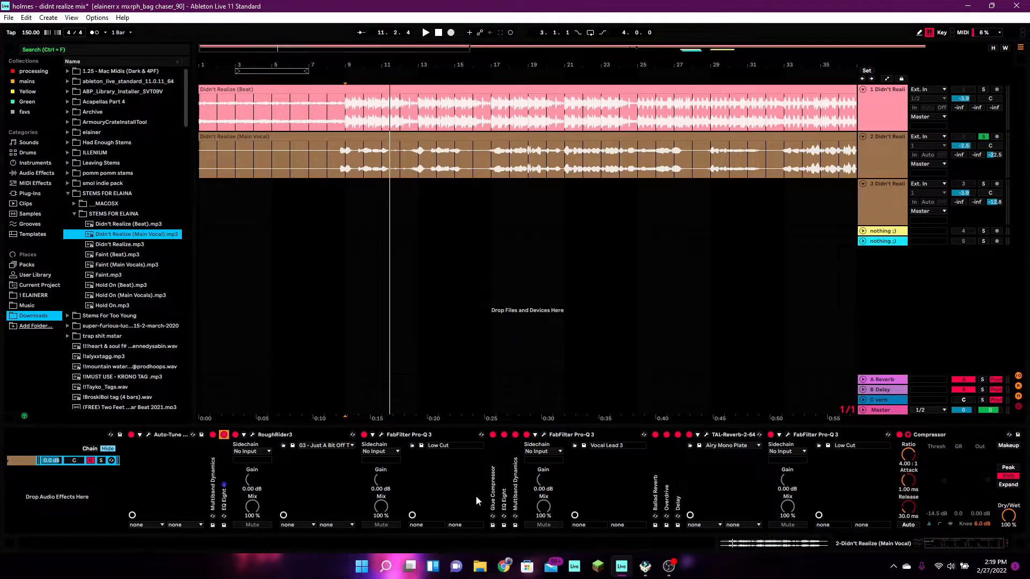
double_click(493, 497)
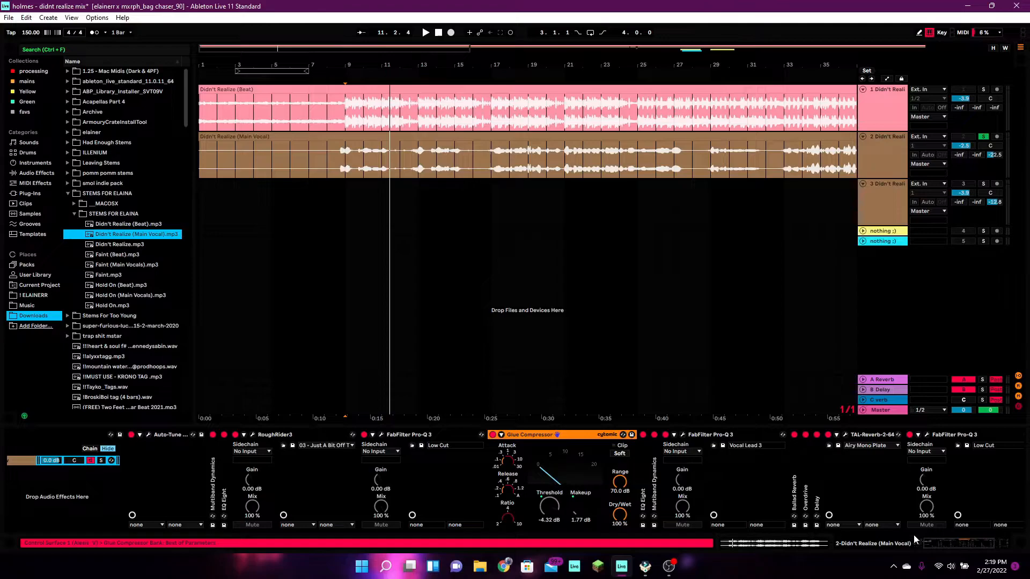
scroll(749, 526, up, 3)
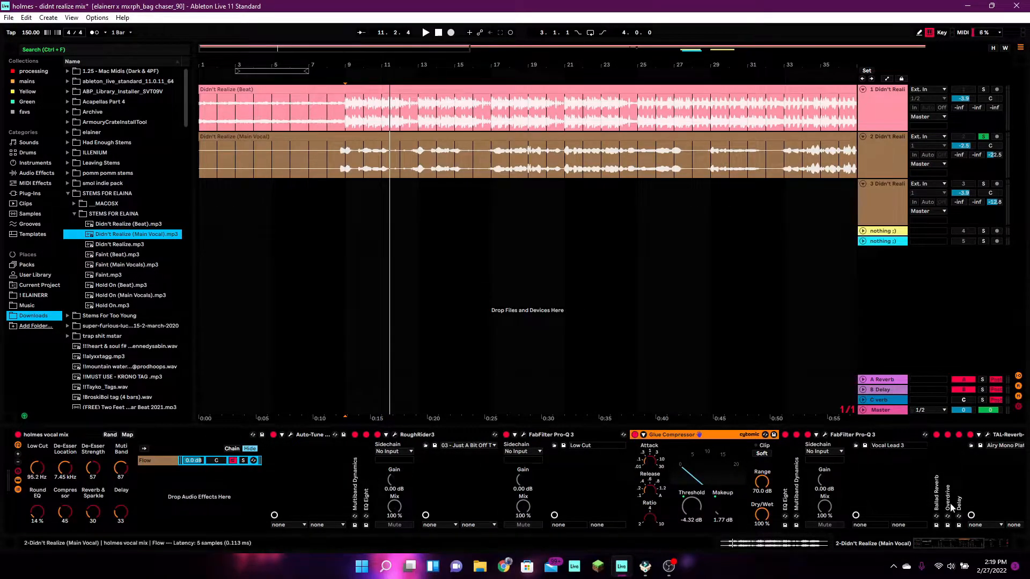
scroll(967, 538, down, 5)
double_click(420, 476)
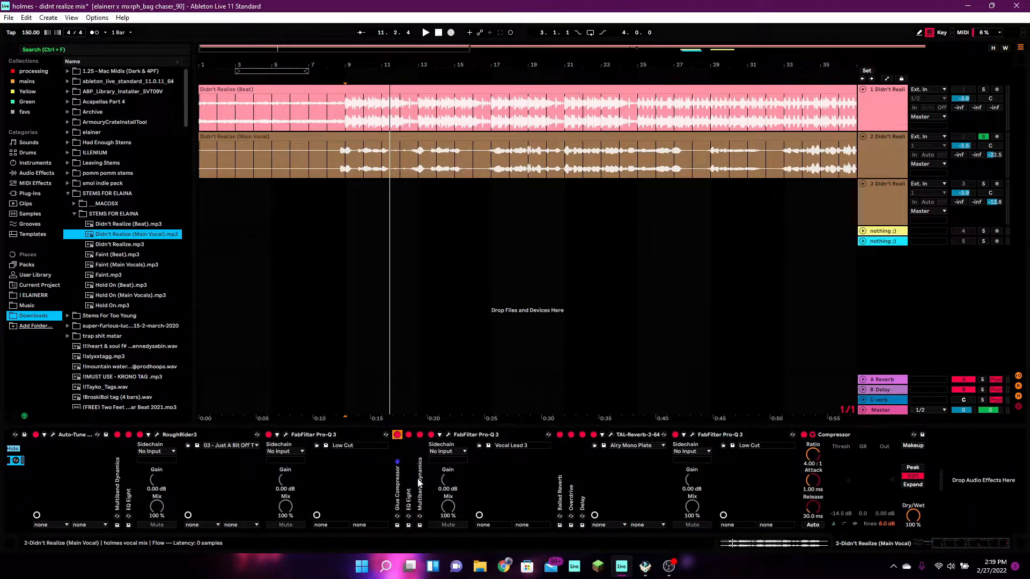
Examine the EQ Eight and Multiband Dynamics following the Glue Compressor, folding each one again.
double_click(409, 497)
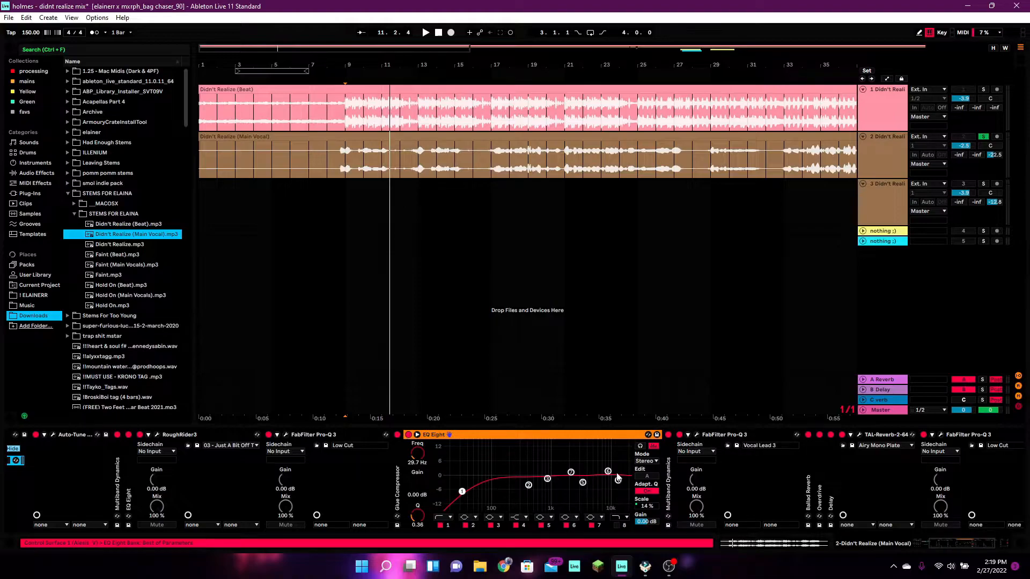
double_click(452, 434)
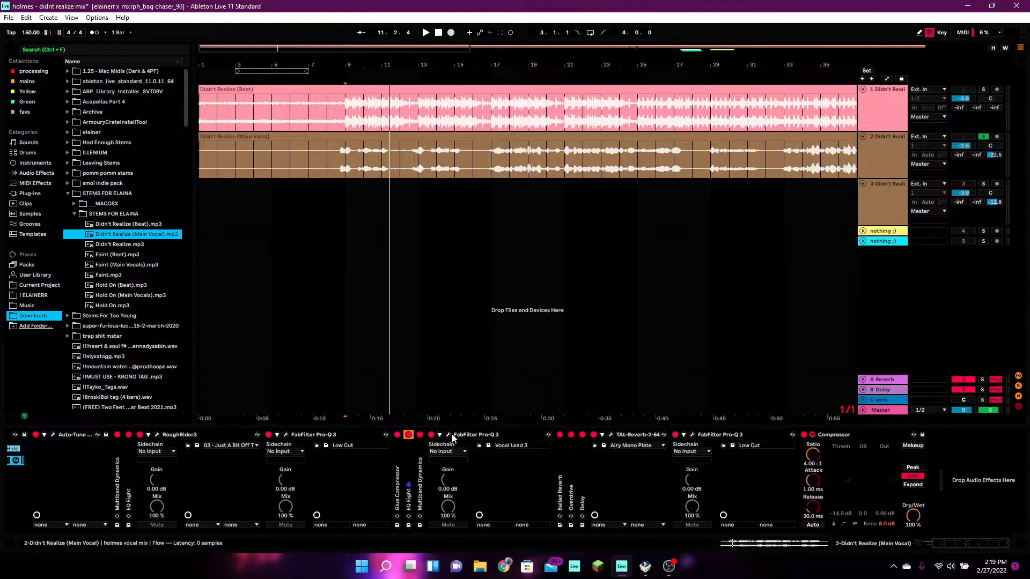
double_click(425, 496)
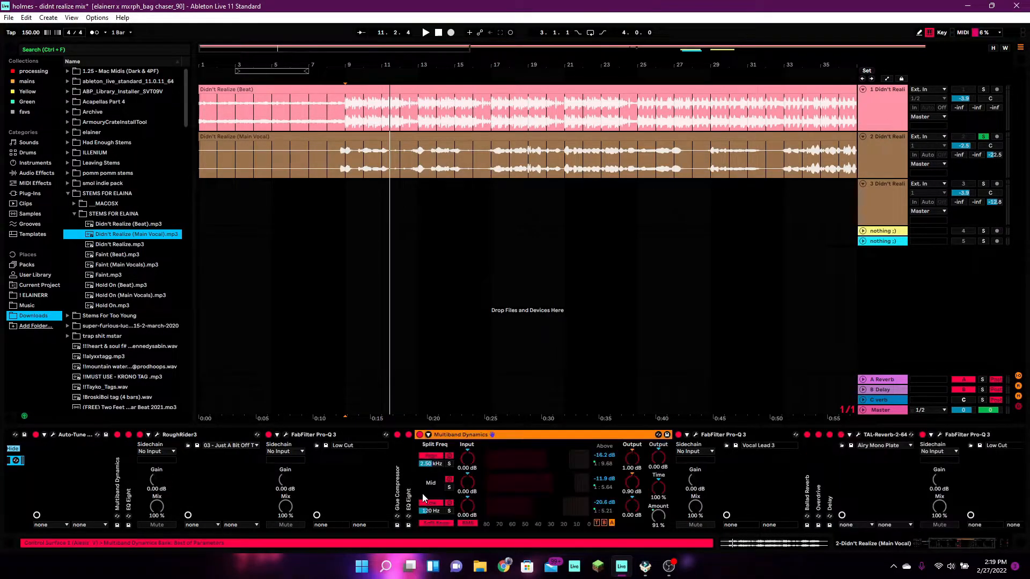
double_click(485, 436)
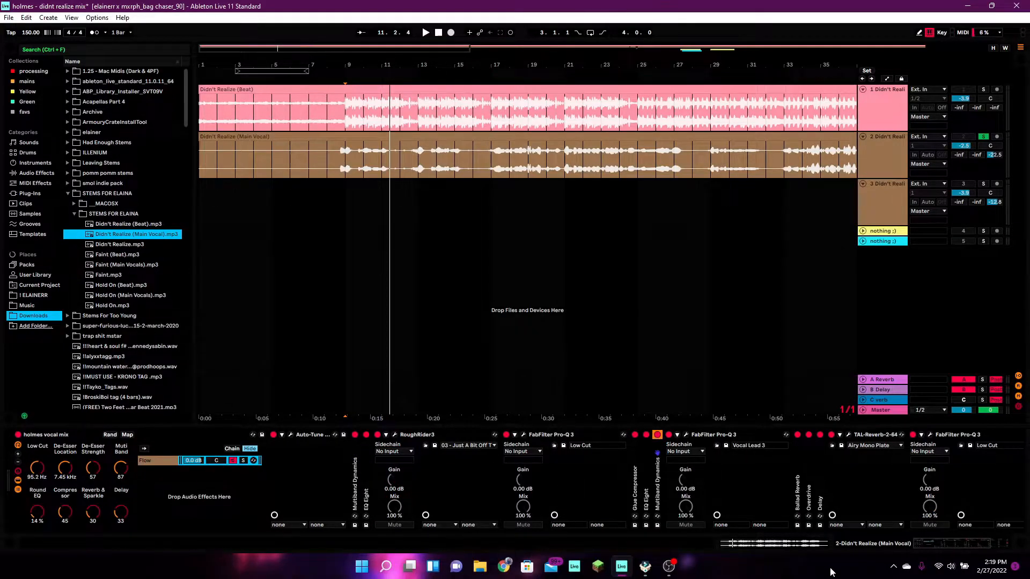
Audition the soloed vocal from bar 9 and open the Pro-Q 3 using the Vocal Lead 3 preset to inspect its curve.
click(938, 544)
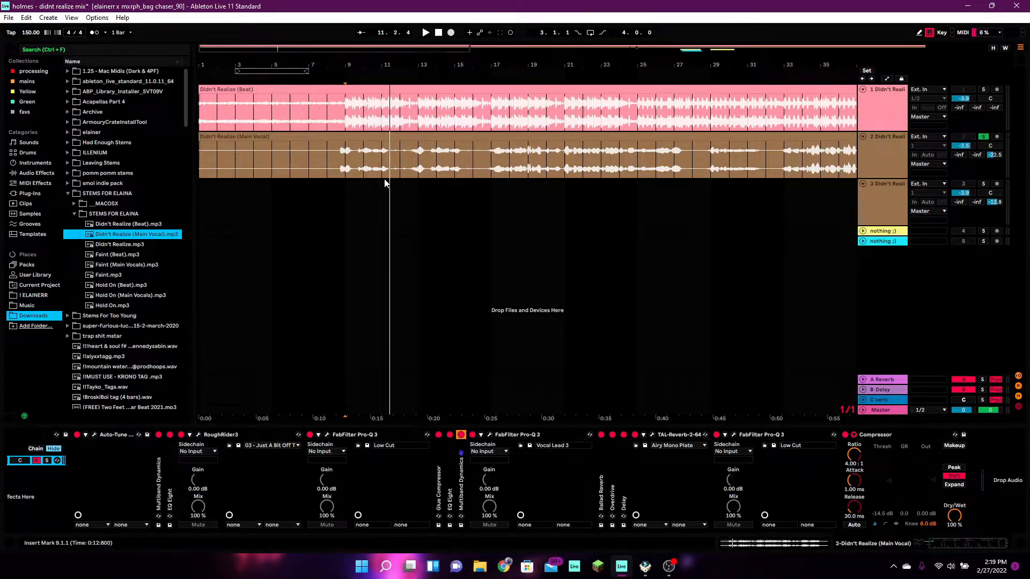
key(space)
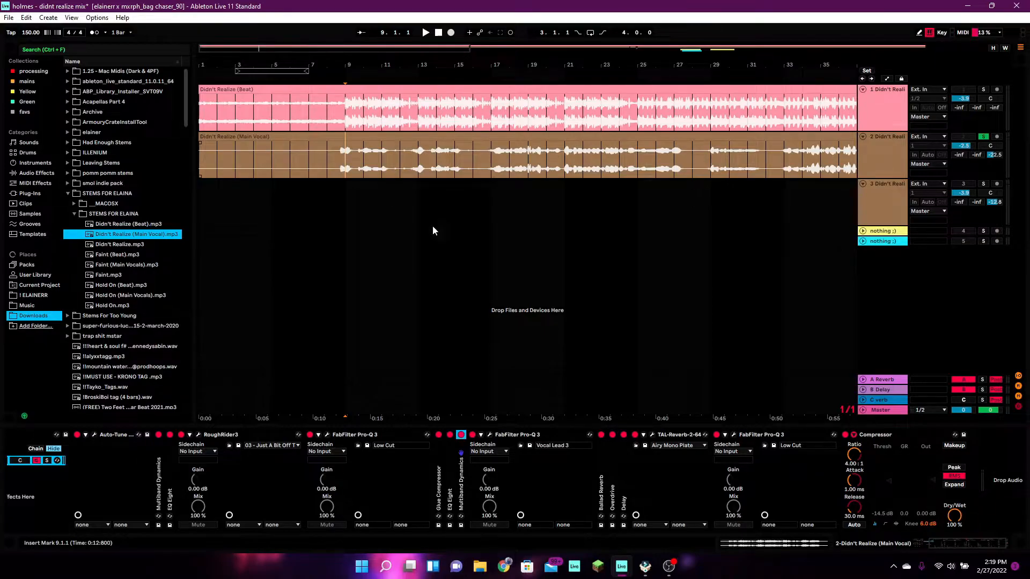
click(490, 436)
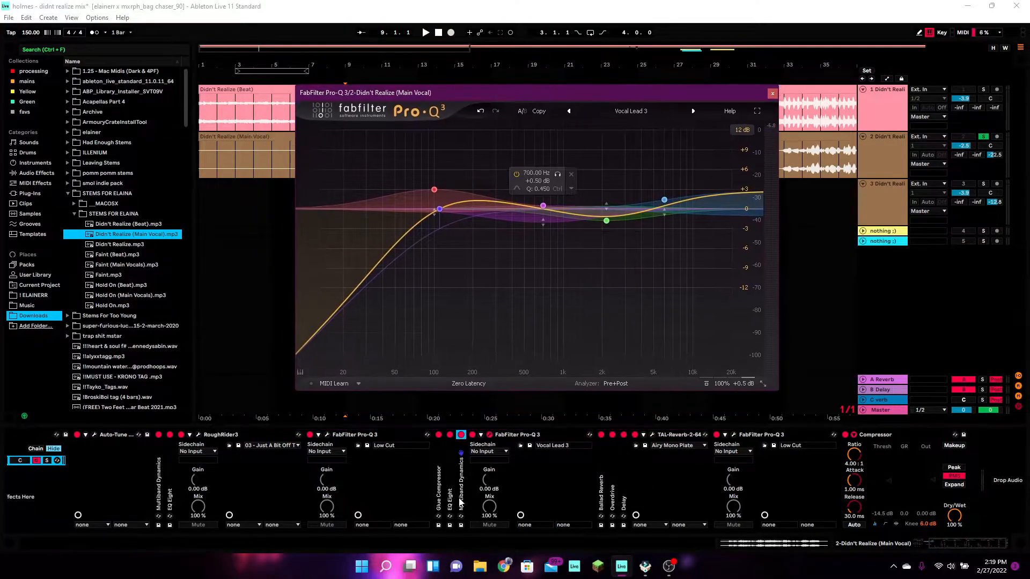
drag(614, 96, 596, 120)
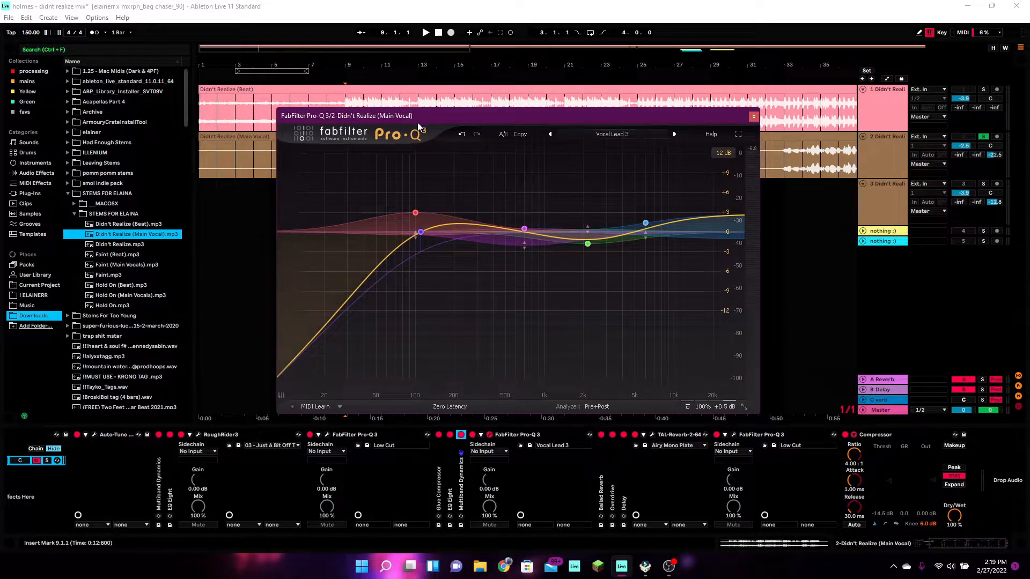
Browse the Pro-Q 3's Dynamic Vocals presets, keep Vocal Lead 3, inspect the EQ bands and close the plug-in window.
click(607, 135)
mouse_move(587, 152)
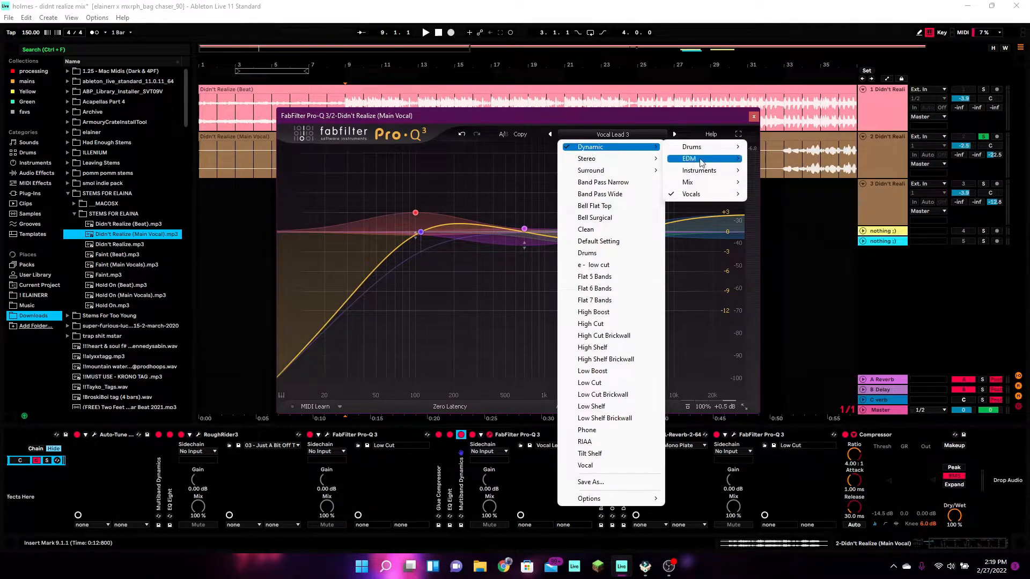
mouse_move(713, 192)
click(782, 230)
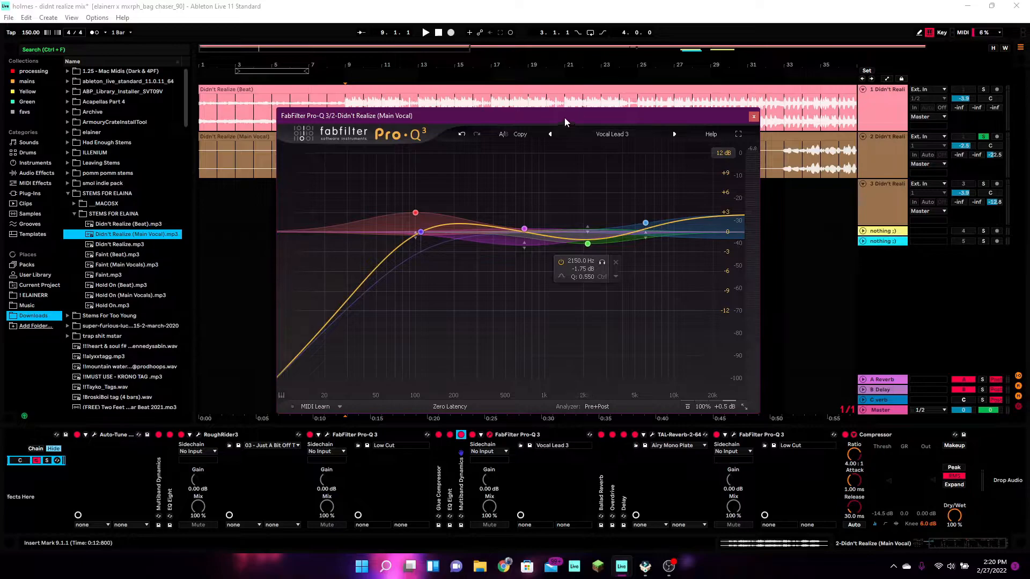
drag(565, 118, 556, 108)
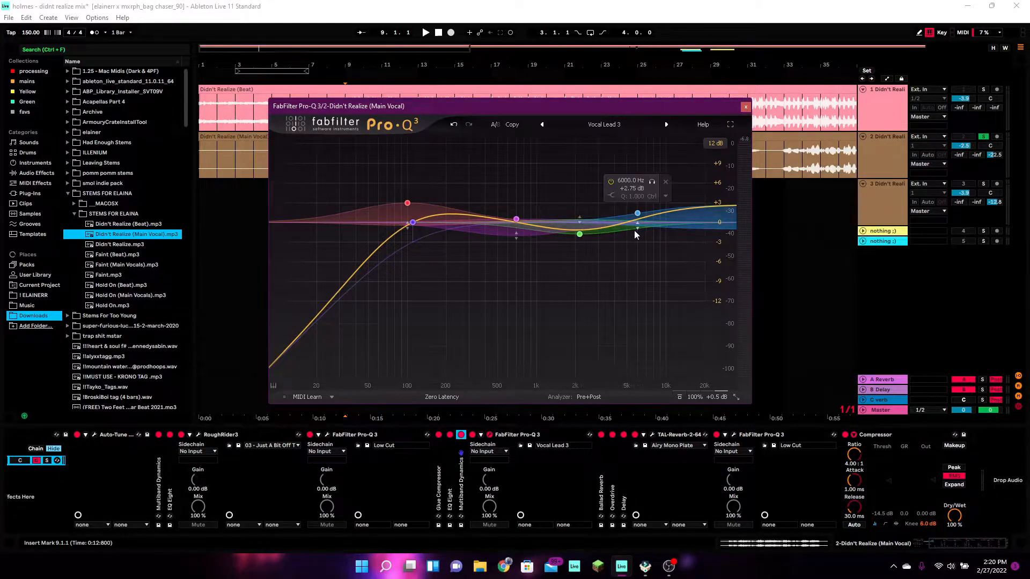
click(746, 109)
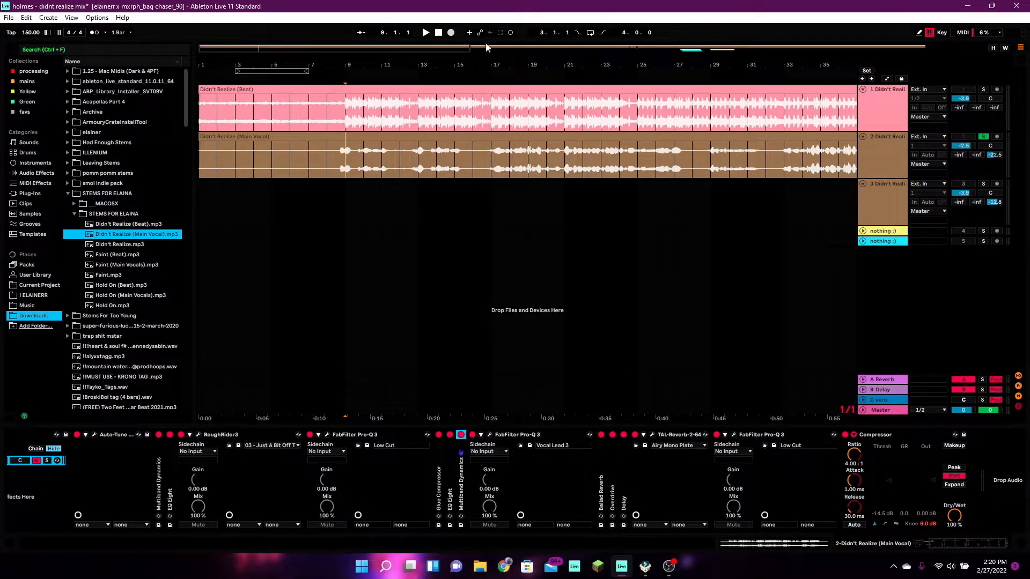
Survey the Ballad Reverb, Overdrive and Delay devices near the end of the Main Vocal chain, leaving them folded.
drag(946, 543, 950, 536)
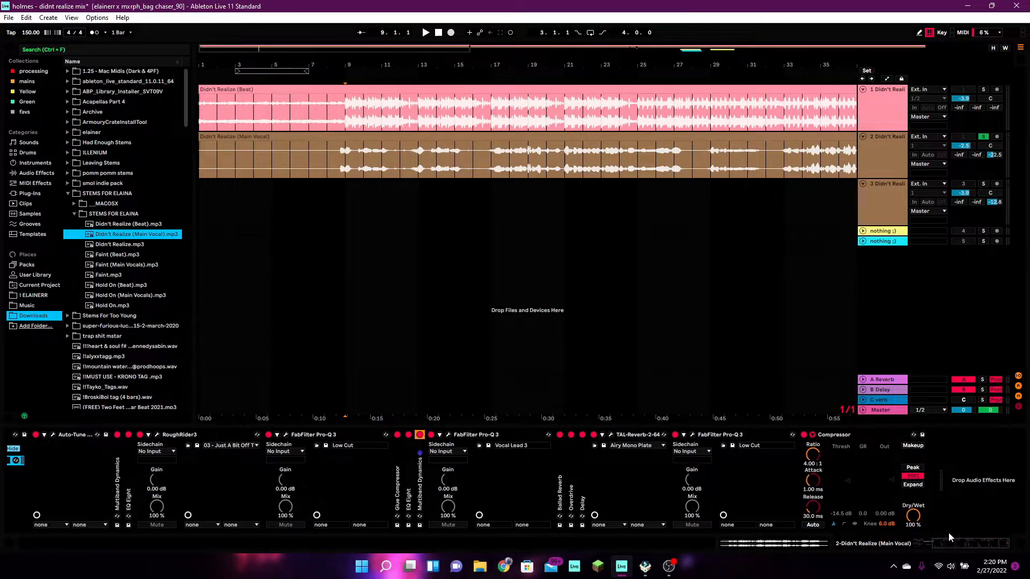
double_click(572, 498)
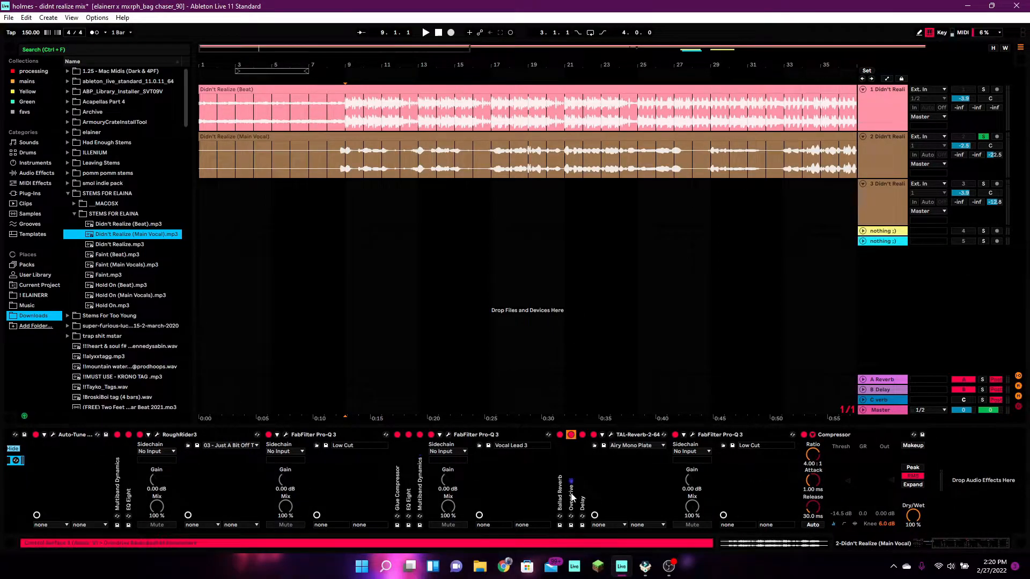
double_click(588, 434)
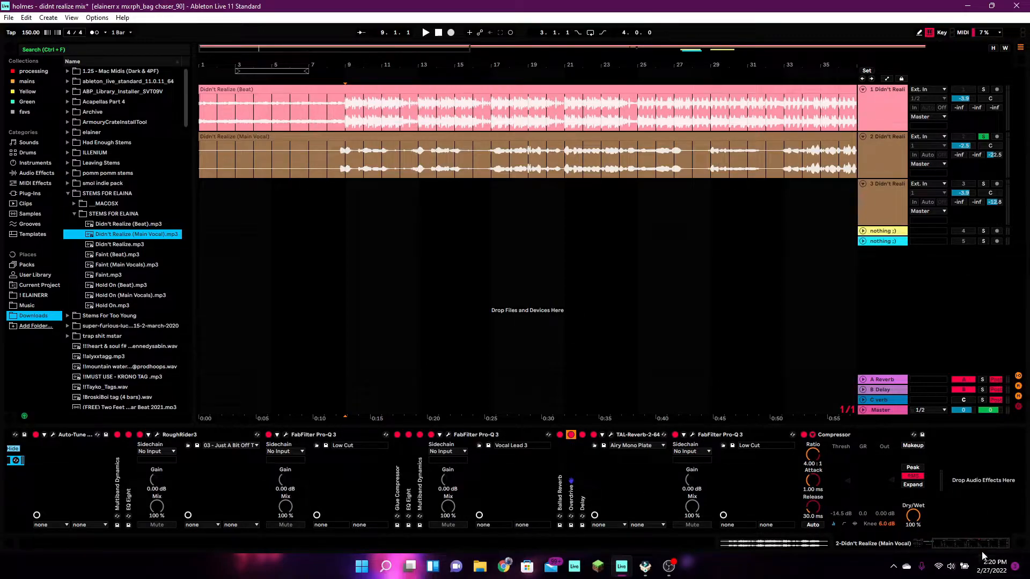
click(950, 547)
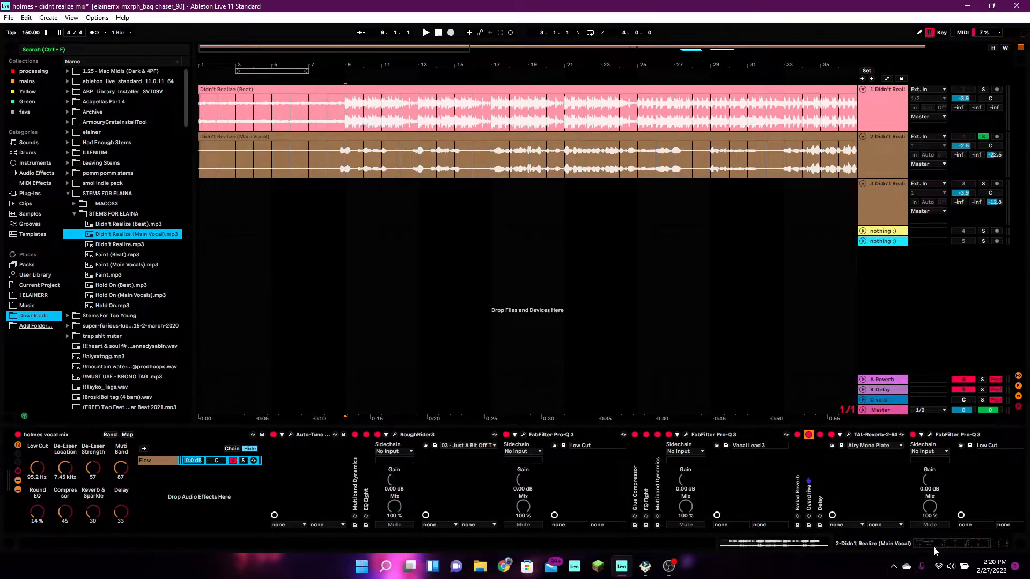
click(957, 543)
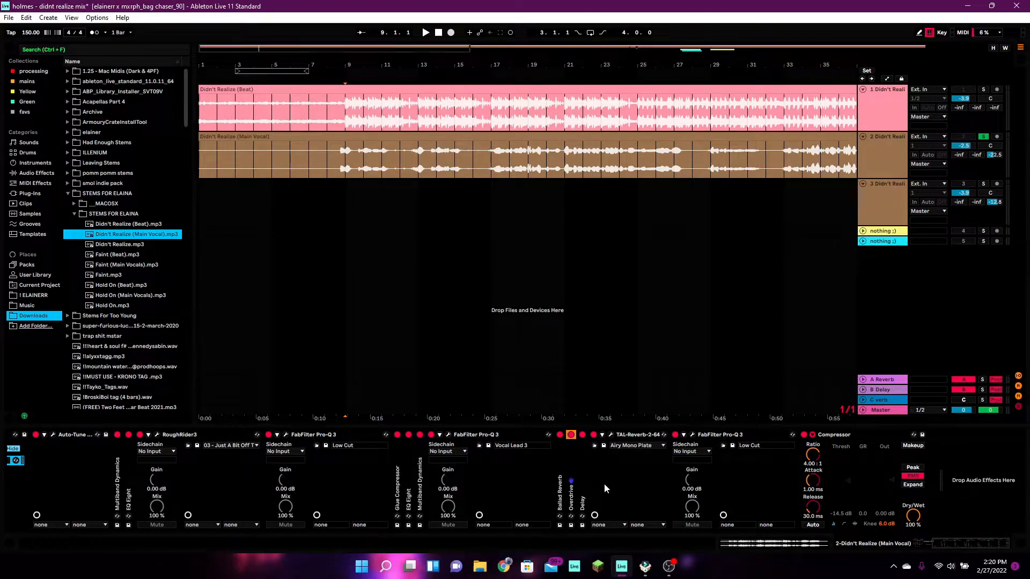
Inspect the TAL-Reverb-2-64's Airy Mono Plate settings and close its window.
click(611, 434)
drag(516, 183, 565, 154)
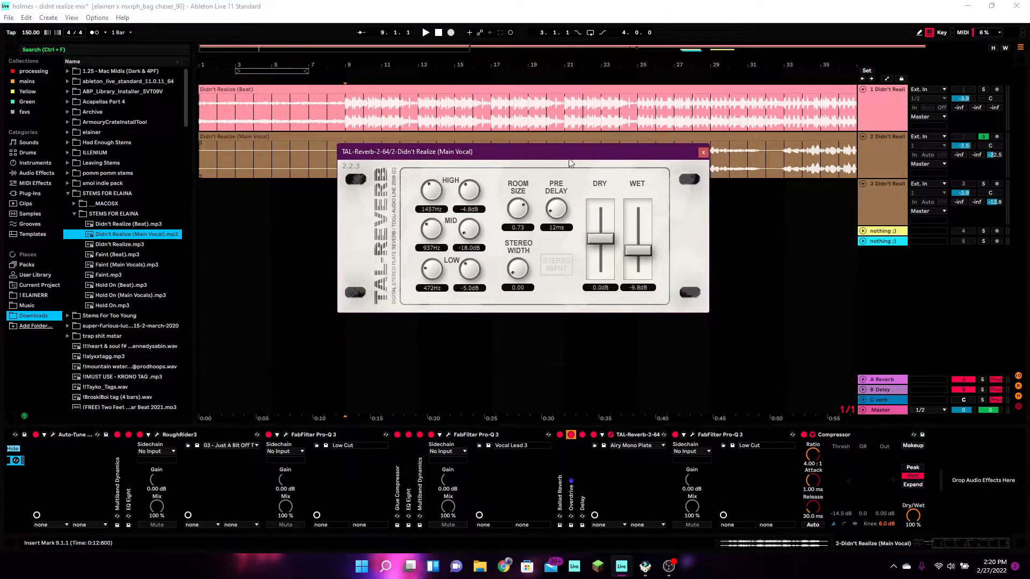
click(704, 153)
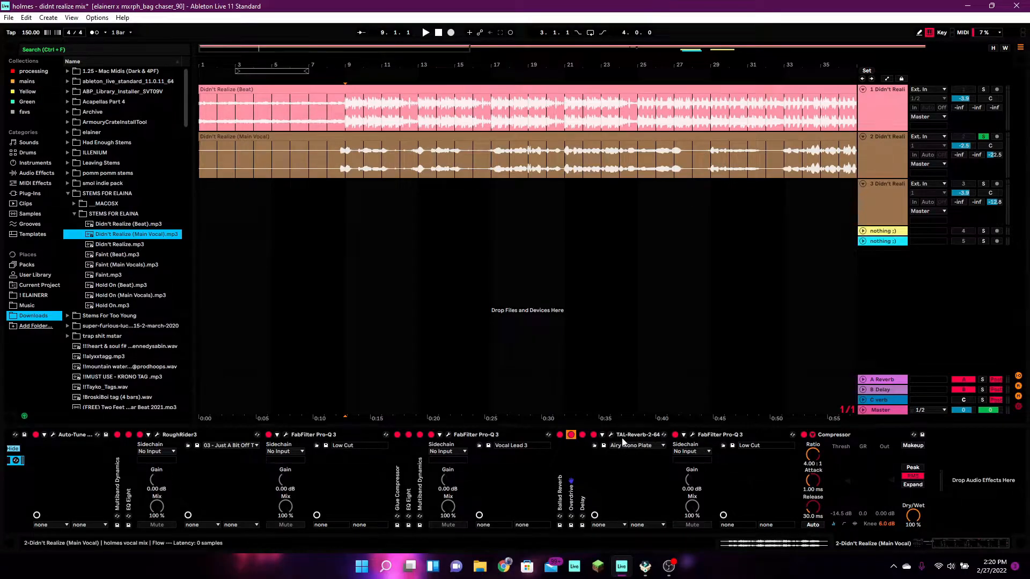
Inspect the last Pro-Q 3's low cut and the threshold of the Compressor that ends the Main Vocal chain.
click(692, 435)
drag(485, 118, 517, 95)
click(774, 98)
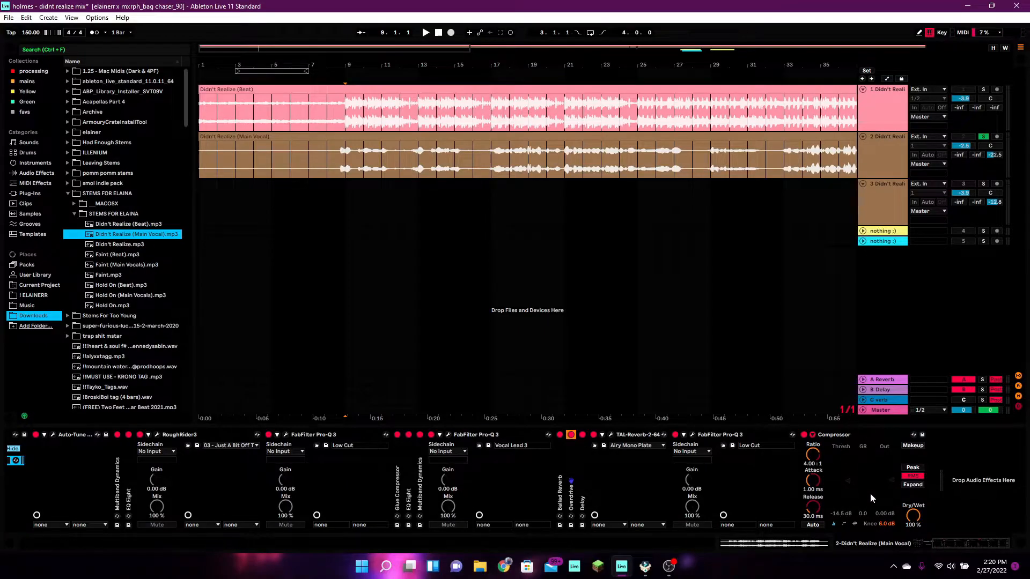
drag(848, 486, 848, 481)
drag(970, 543, 898, 543)
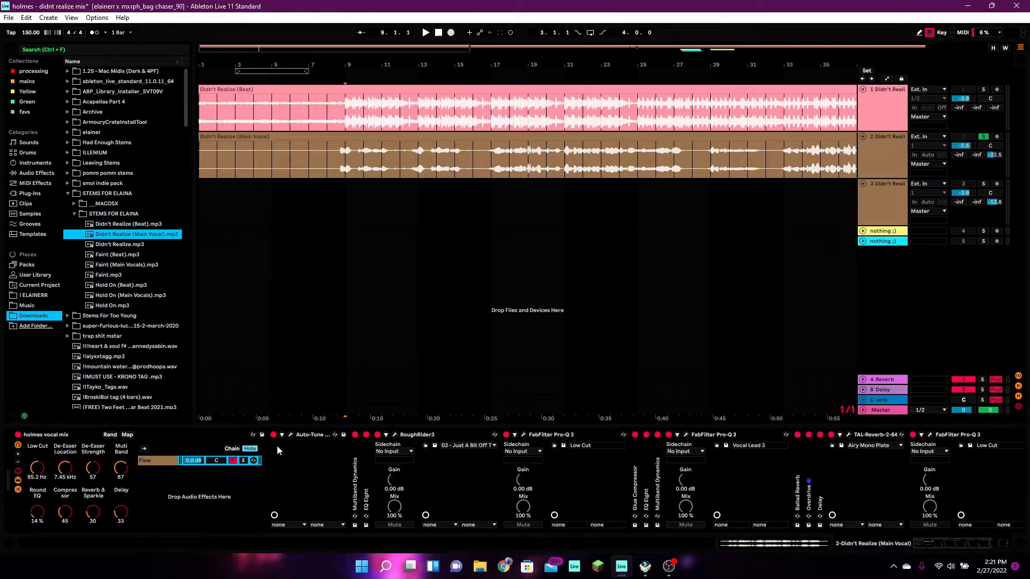
View the C verb return track's device chain and switch back to the Main Vocal track's chain.
click(887, 400)
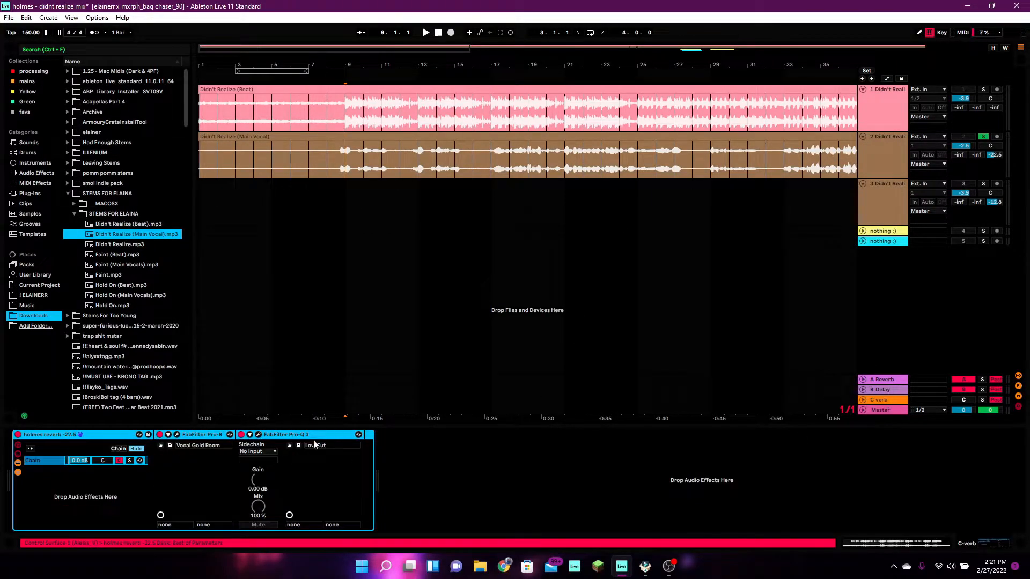
click(961, 401)
click(694, 490)
click(340, 152)
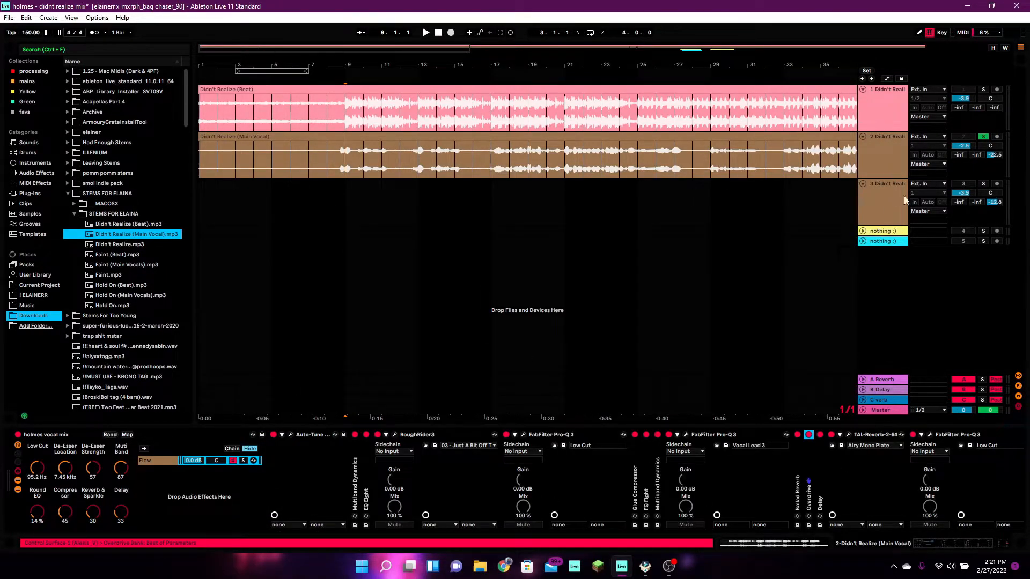
Inspect the C verb return's Pro-R with the Vocal Gold Room preset and its low-cut Pro-Q 3, closing each window.
click(882, 402)
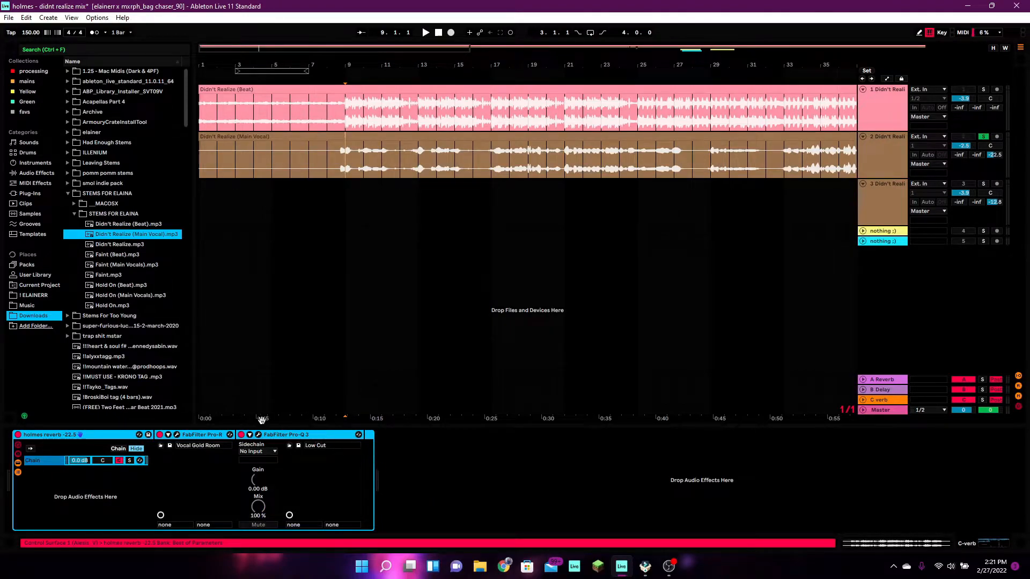
click(176, 435)
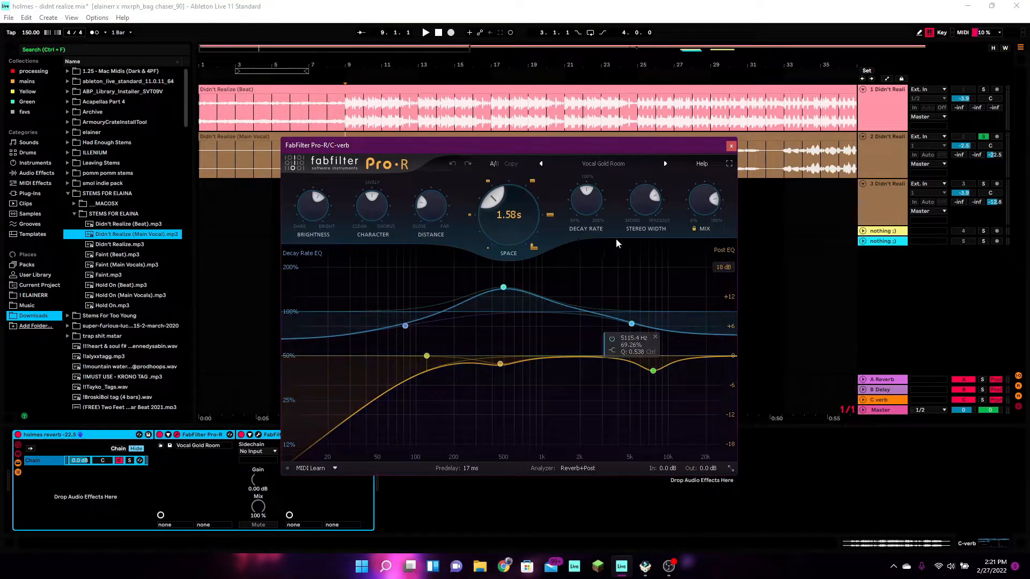
drag(505, 145, 518, 91)
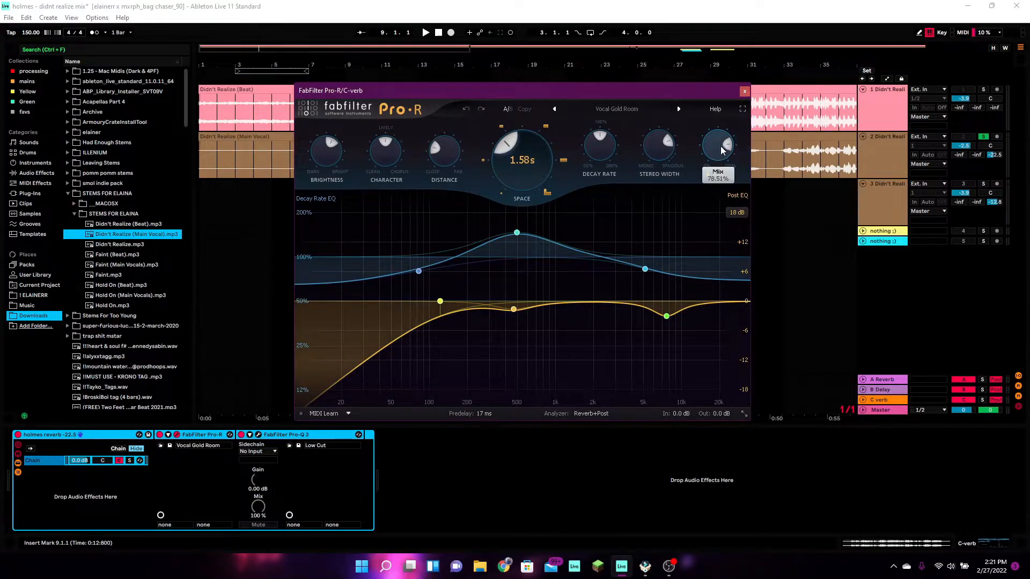
click(744, 91)
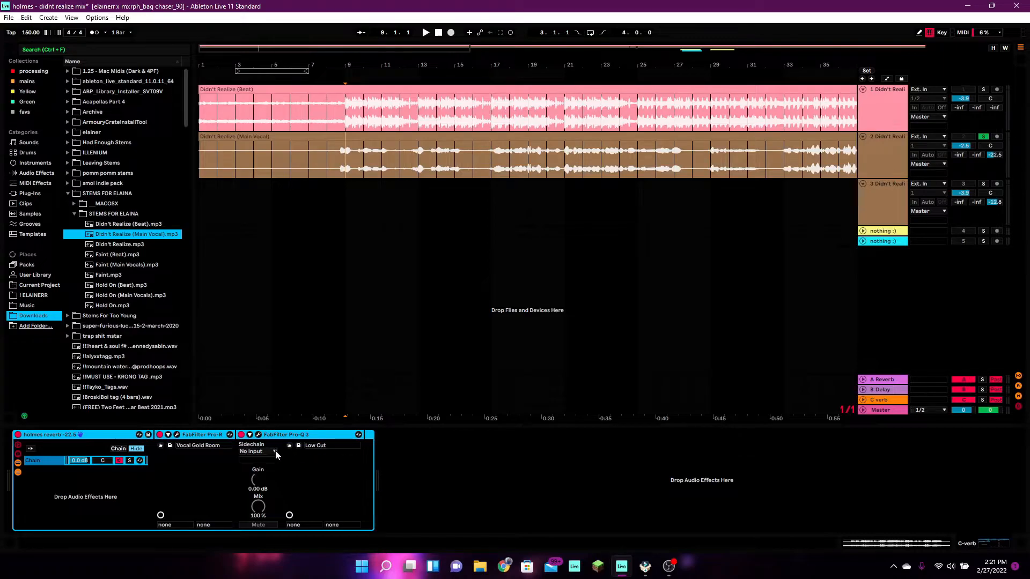
click(258, 434)
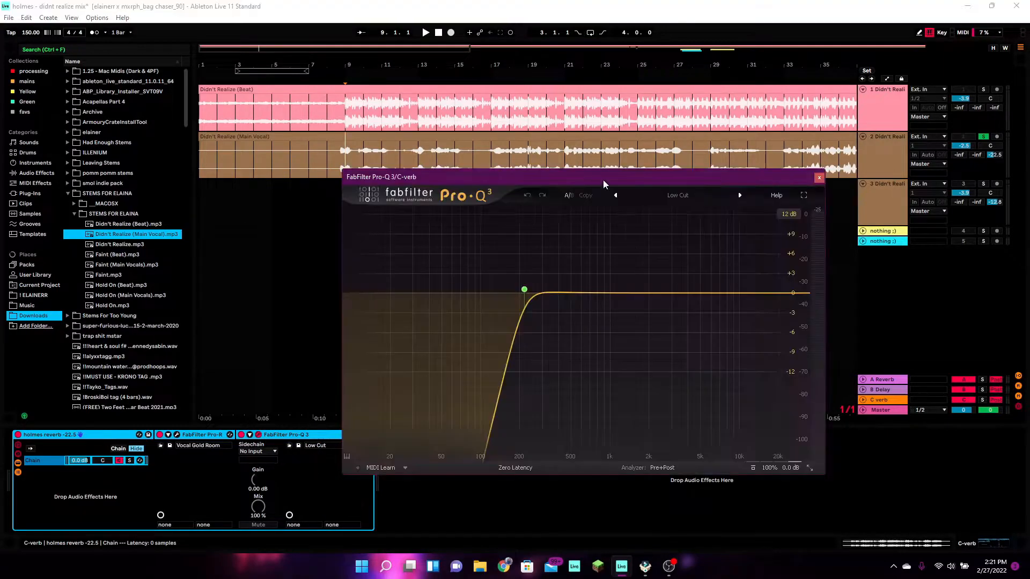
click(820, 177)
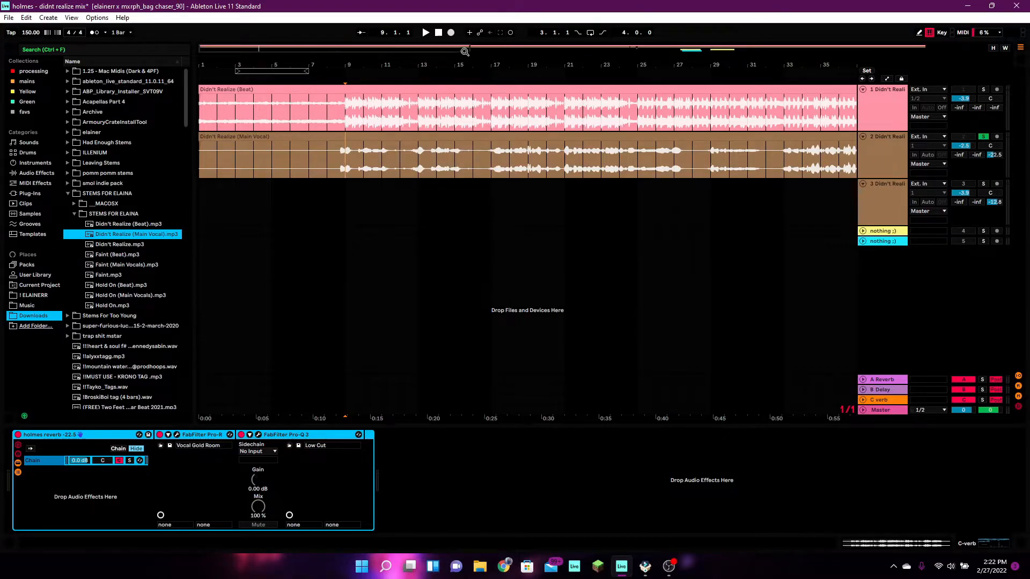
Solo the third track and audition its short vocal clip from 58.4.1.
drag(466, 52, 728, 46)
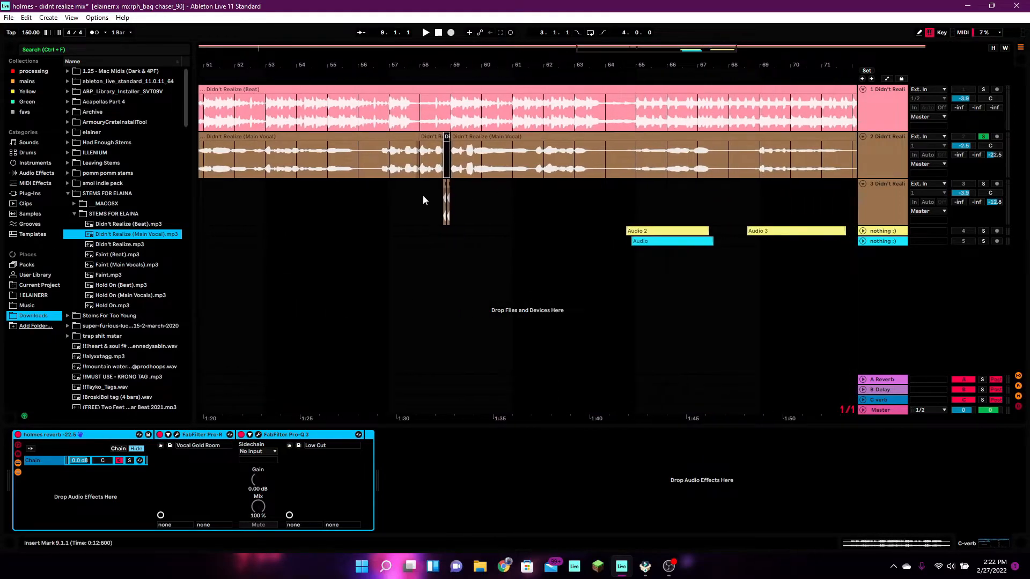
click(443, 199)
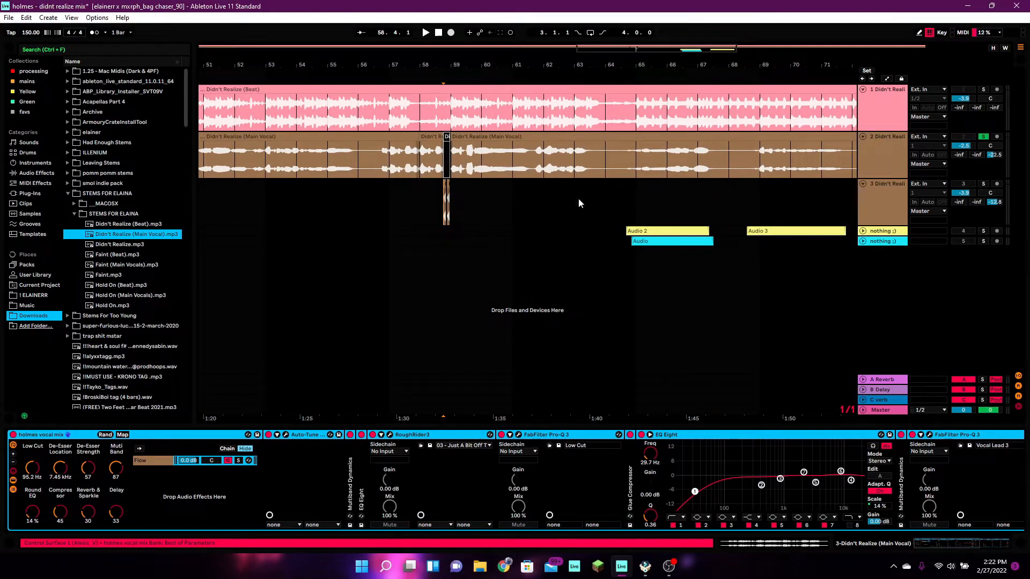
click(983, 184)
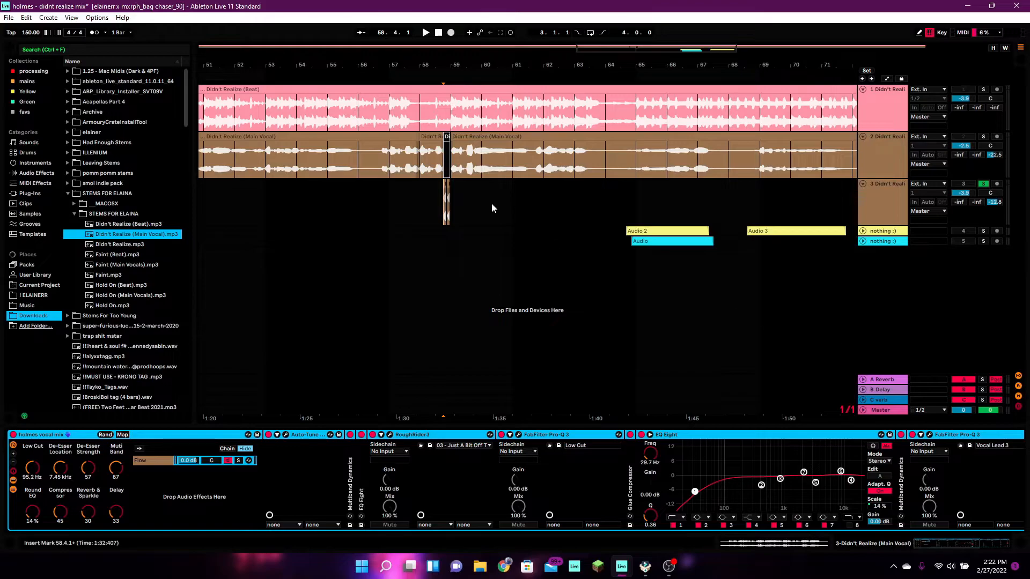
key(space)
key(space)
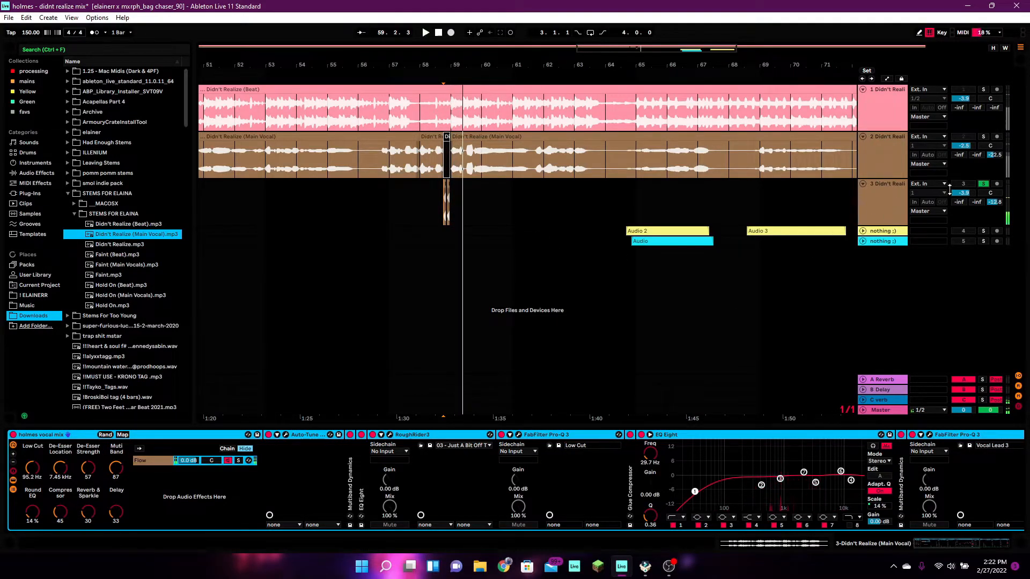
Check the C verb return's chain and audition the second and third vocal tracks soloed together from bar 58.
click(894, 212)
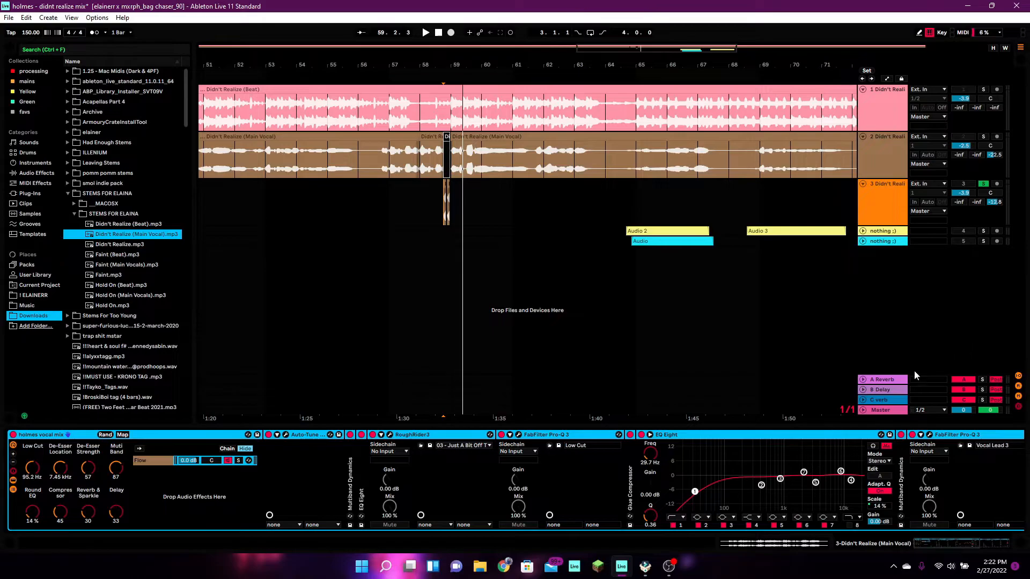
click(895, 399)
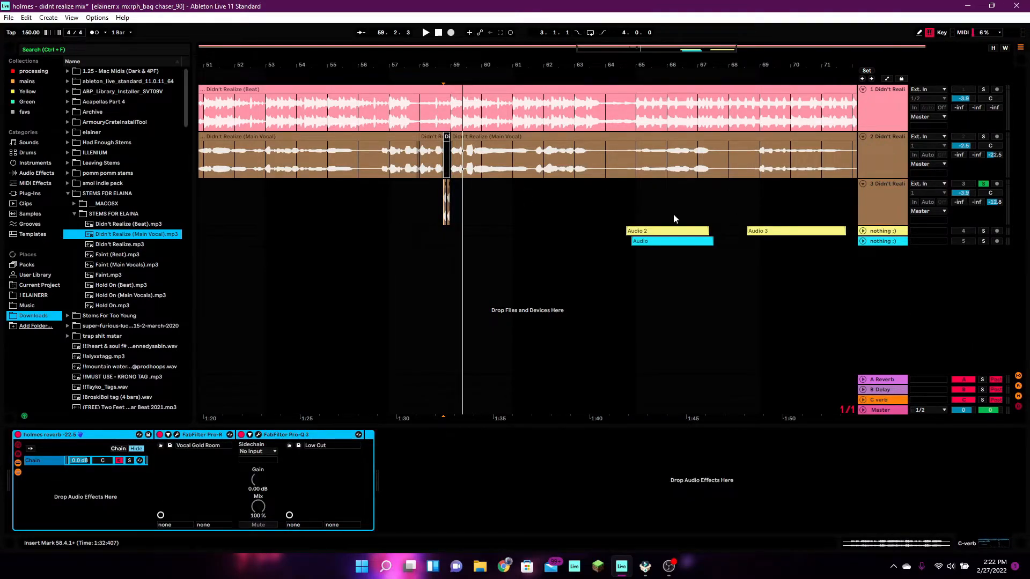
click(416, 201)
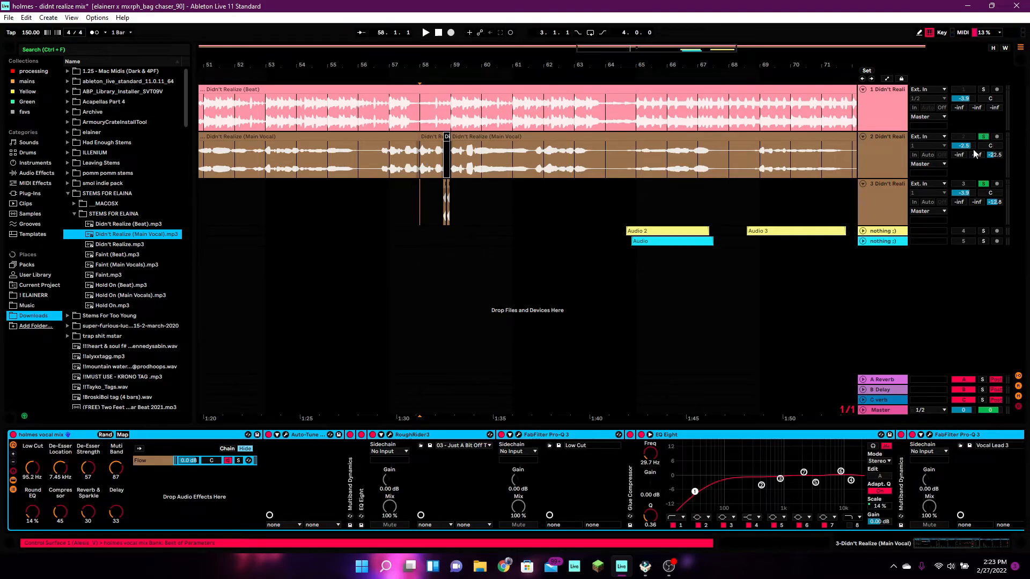
key(space)
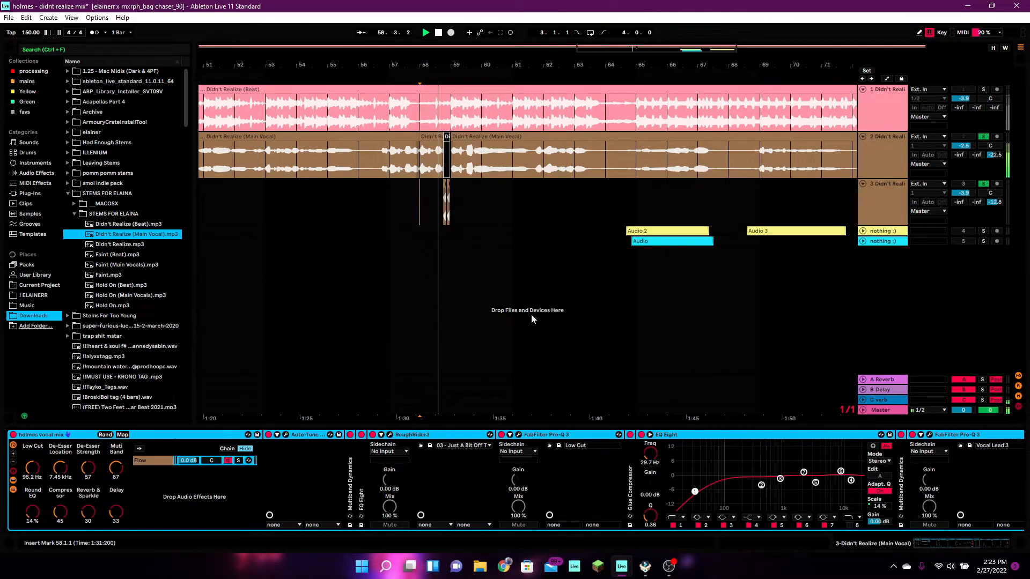
key(space)
click(444, 203)
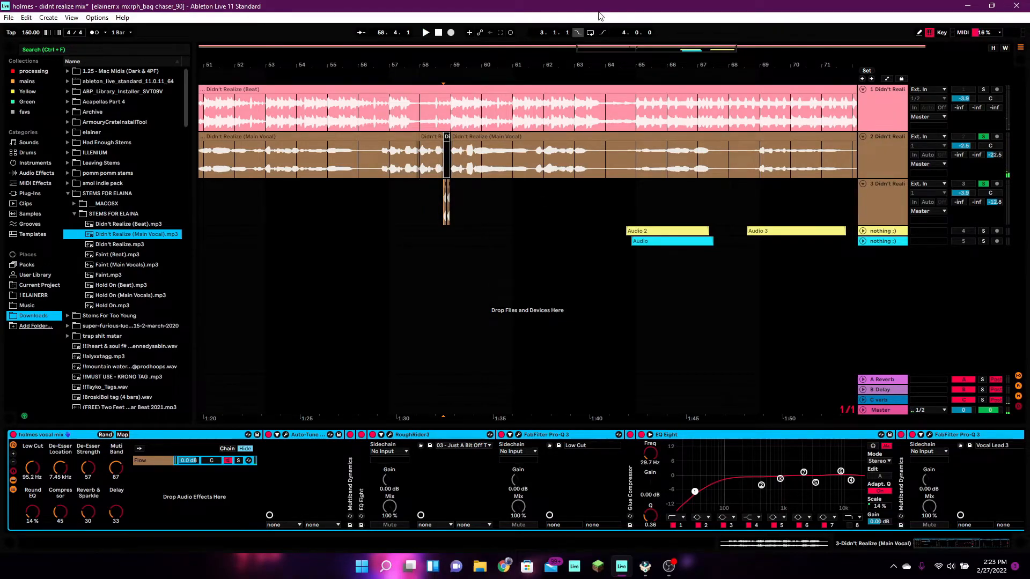
Unsolo the vocal tracks and audition the full mix with the beat from bar 5.
drag(630, 50, 313, 53)
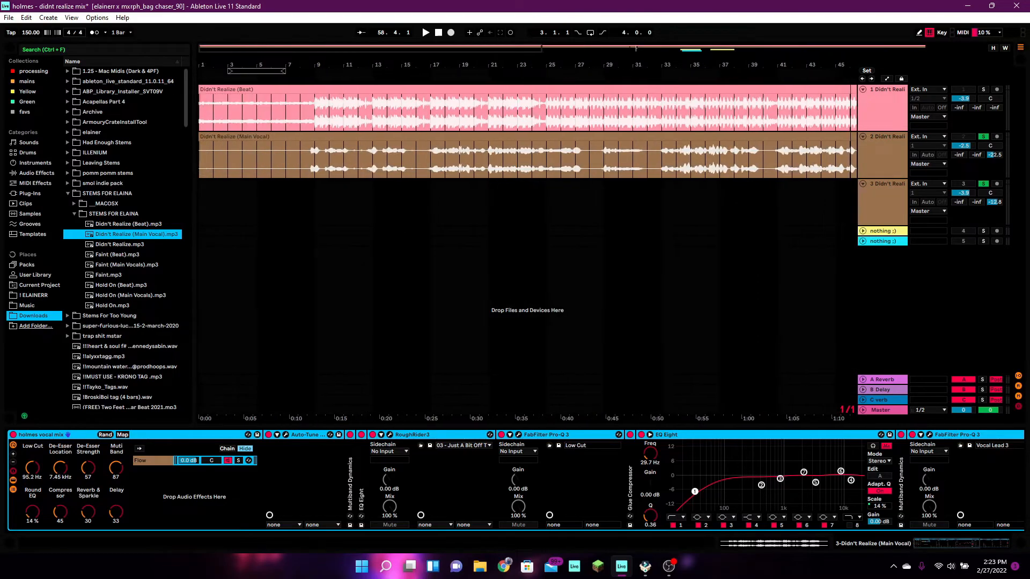
click(312, 160)
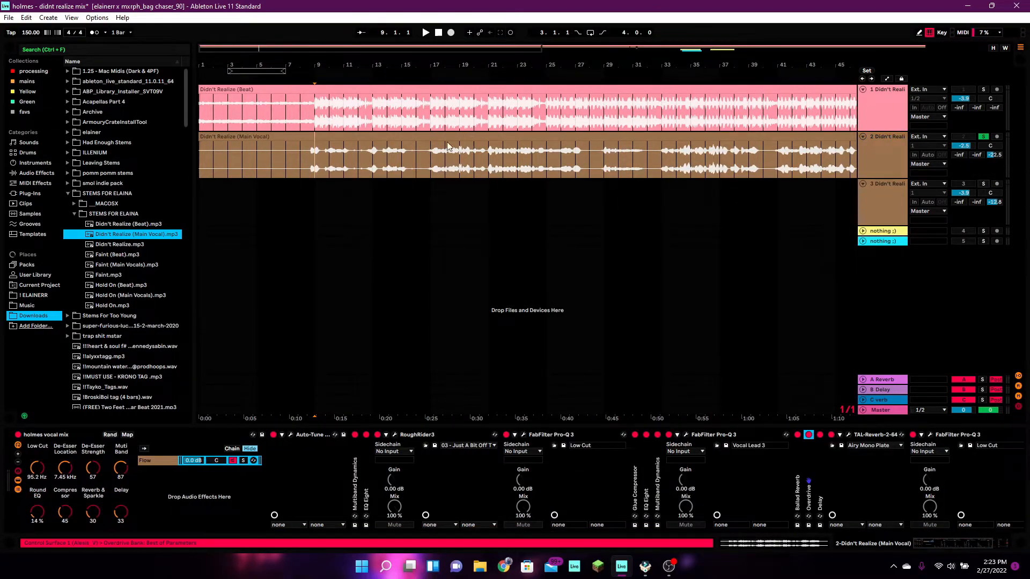
click(257, 160)
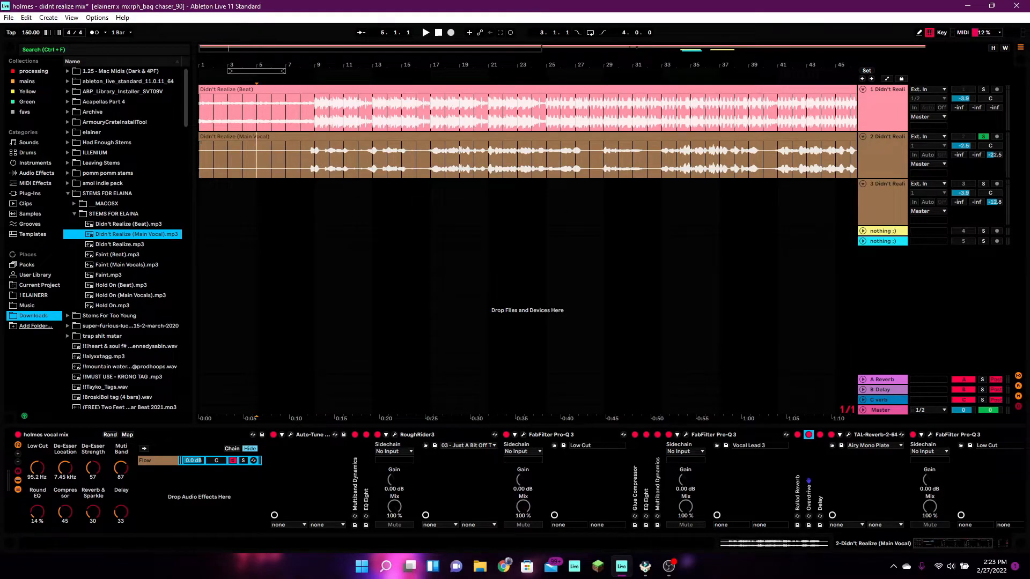
click(983, 137)
key(space)
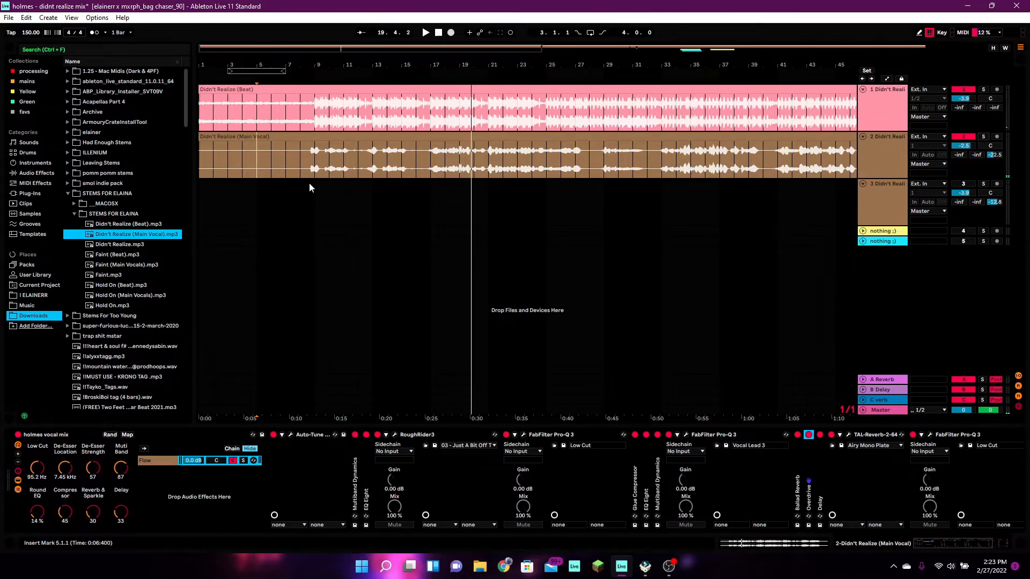
Bypass the holmes vocal mix rack on the Main Vocal track and play the full mix from bar 9.
click(313, 161)
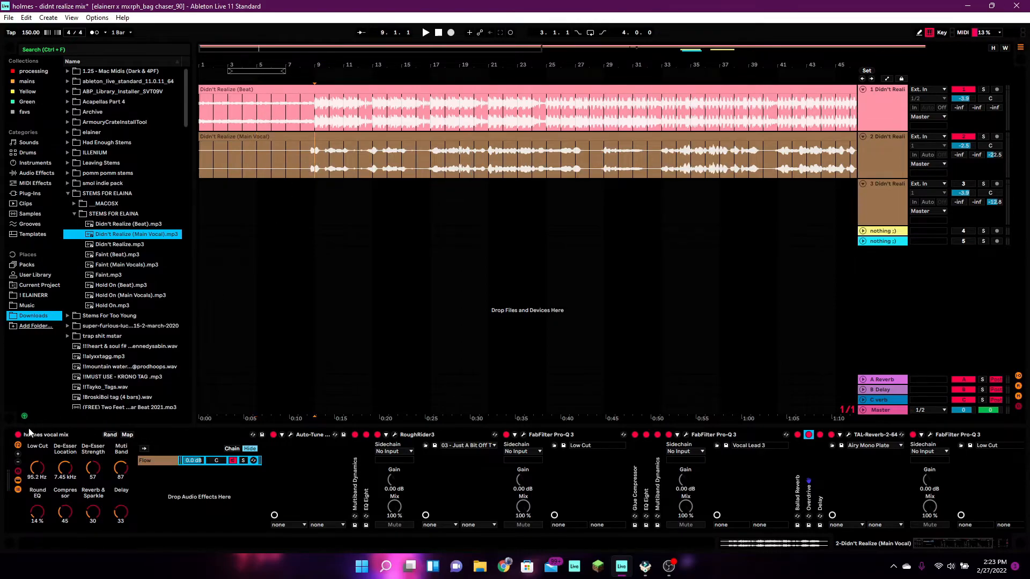
key(space)
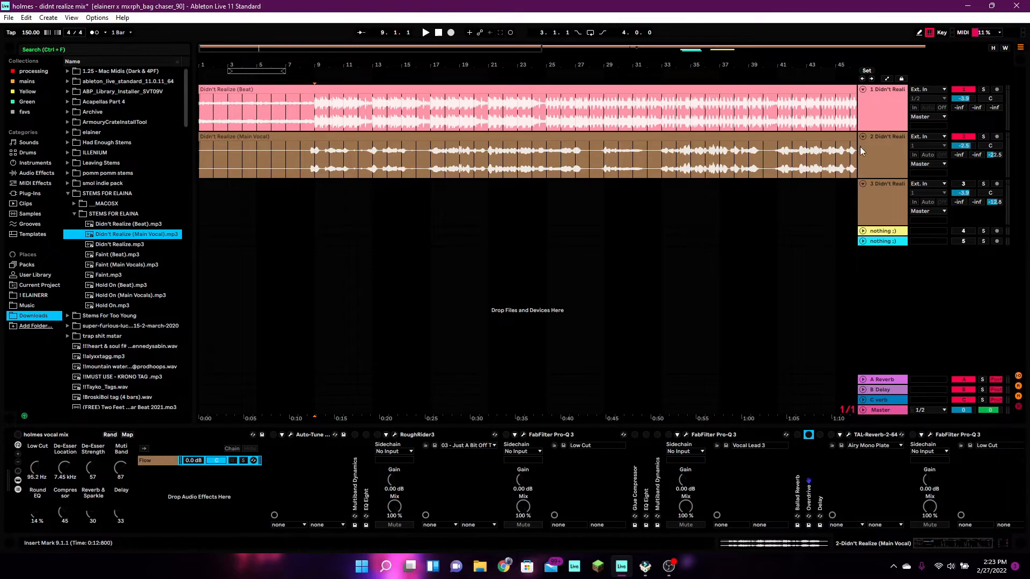
key(space)
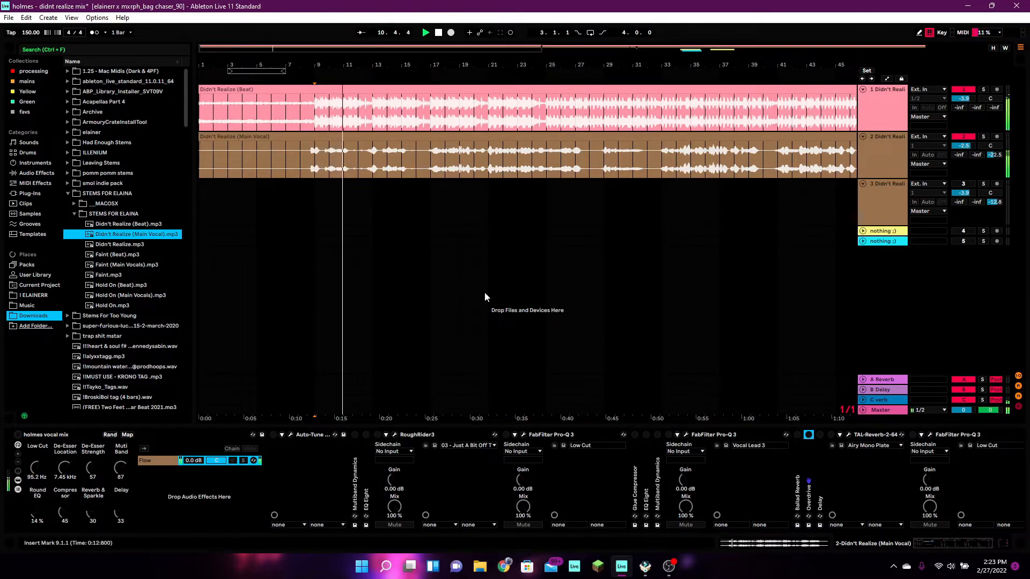
Re-enable the holmes vocal mix rack while auditioning the Main Vocal soloed, and unsolo the track to hear the full mix.
click(983, 137)
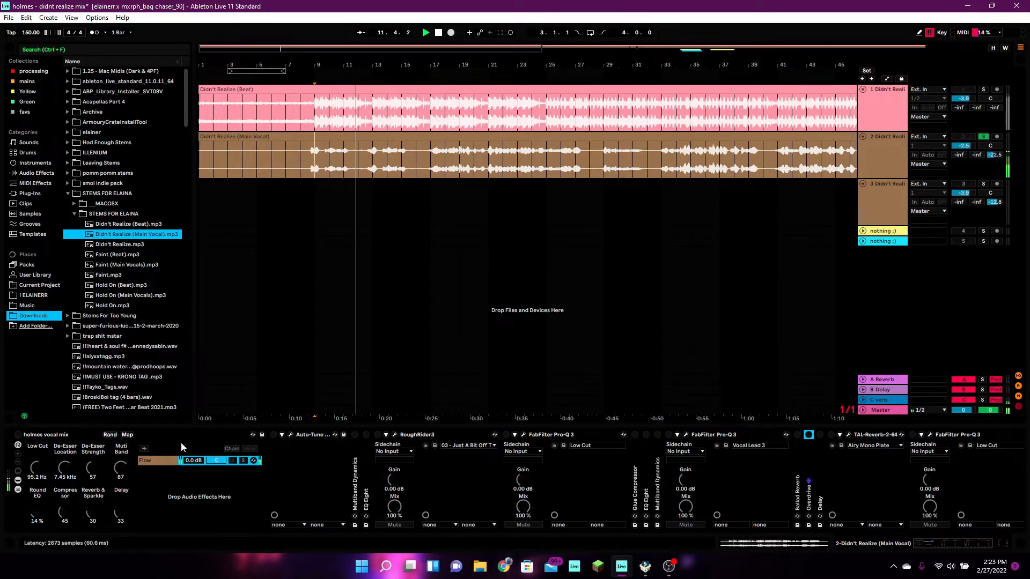
click(18, 435)
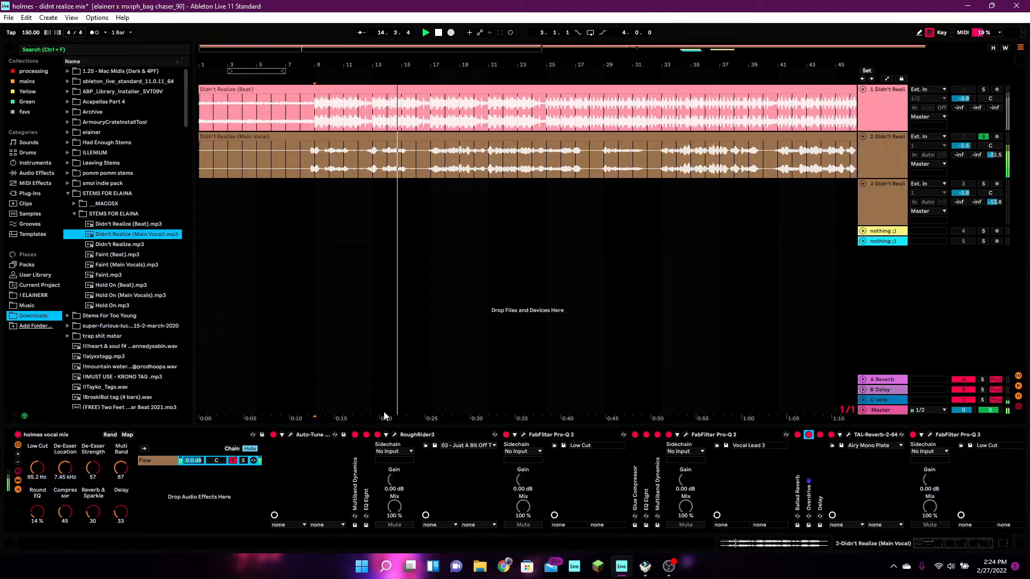
click(982, 136)
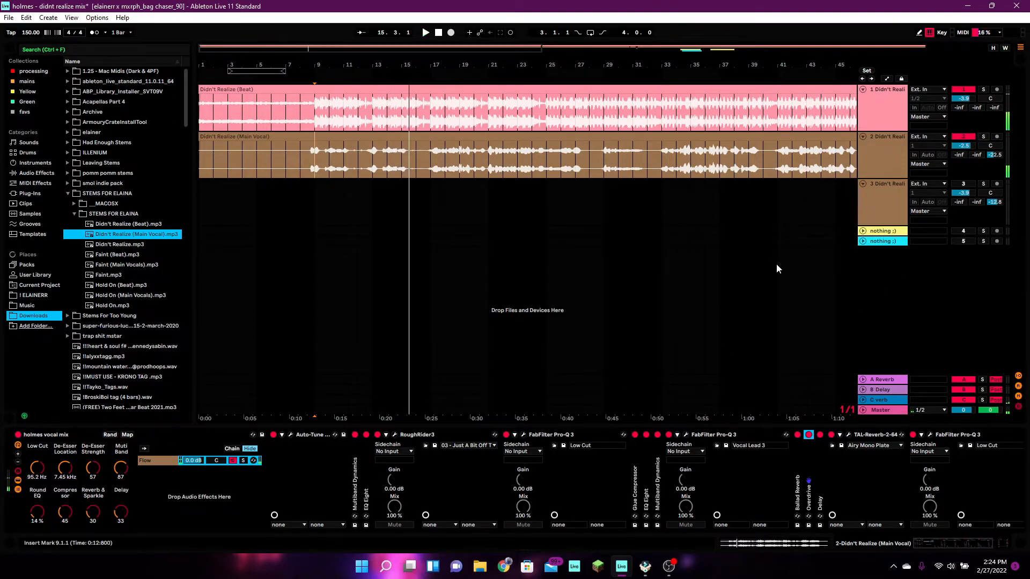